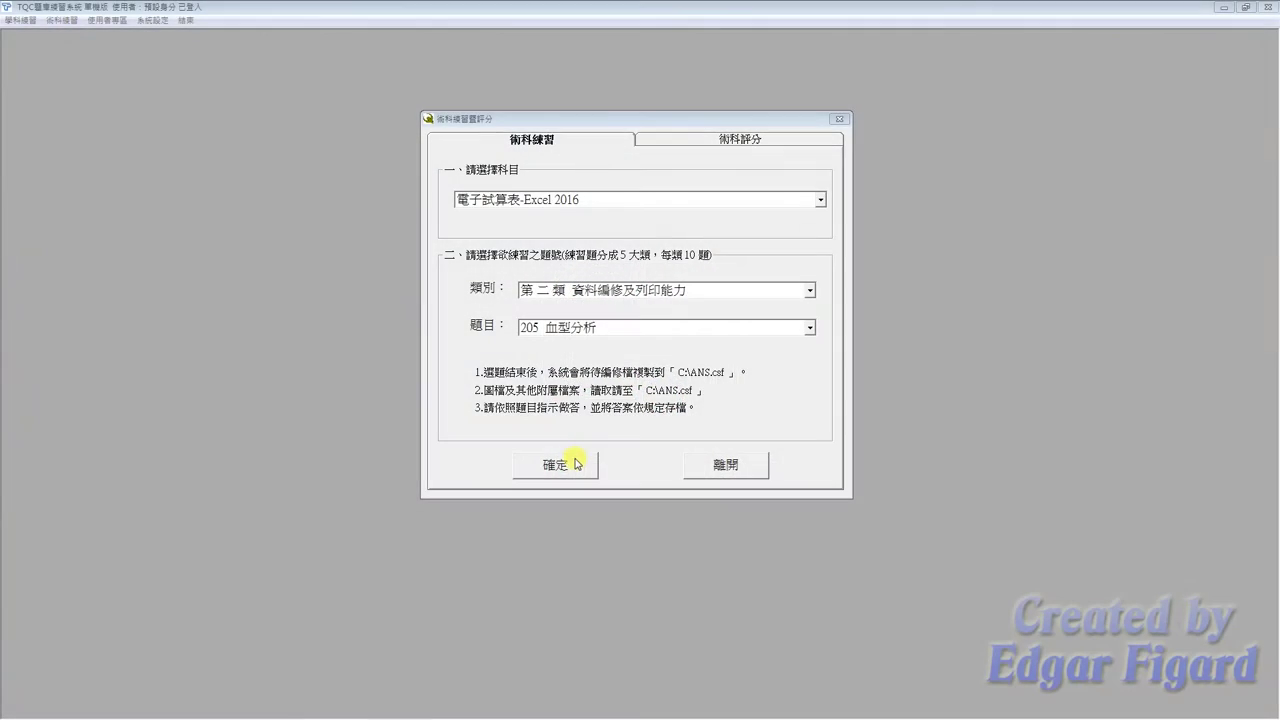
- Start the TQC Excel exercise and open EXD02.xlsx from the EX02 answer folder
left_click(575, 463)
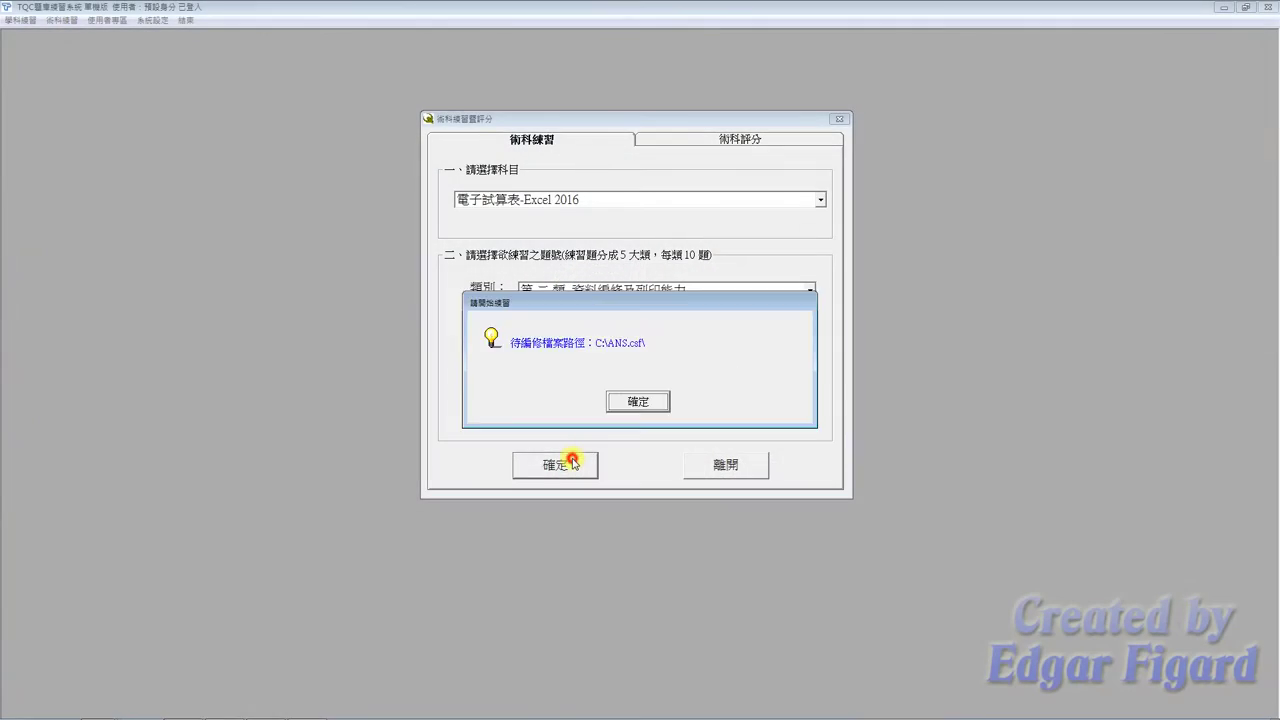
left_click(627, 400)
double_click(220, 88)
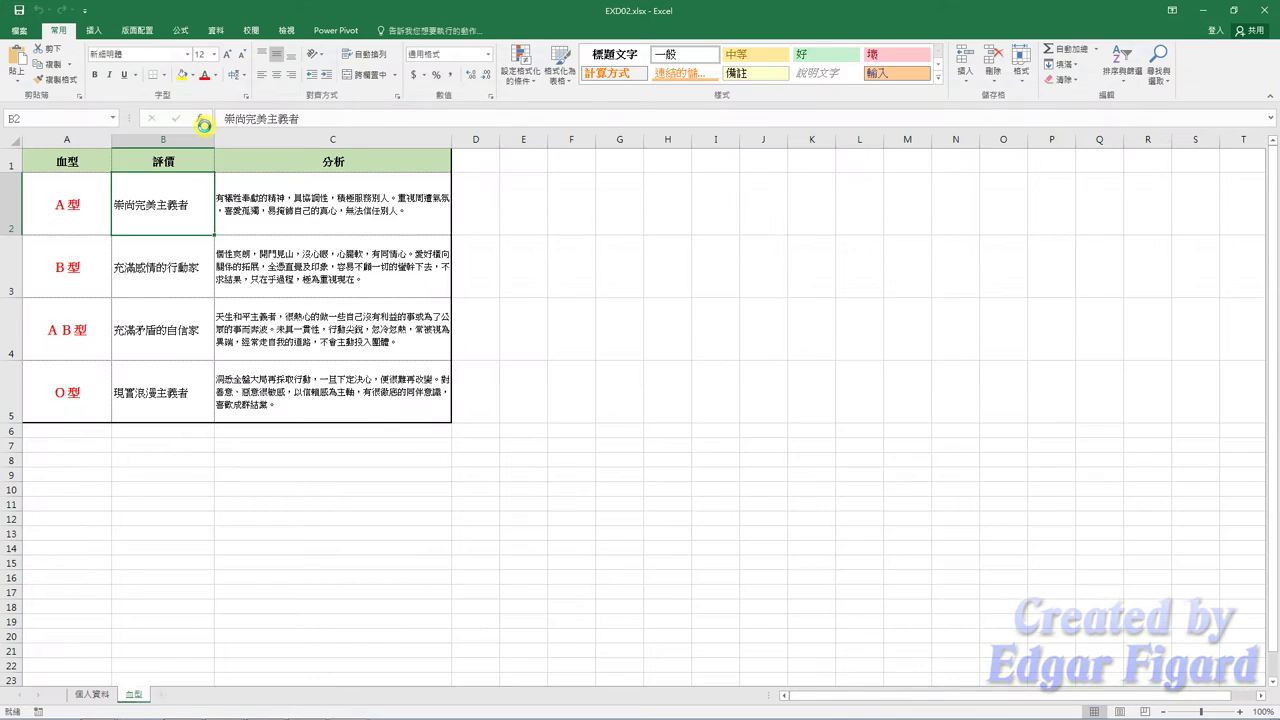
- On 個人資料, give birthdays C2:C101 the custom format yyyy"年"mm"月"dd"日";@
left_click(100, 698)
left_click(148, 191)
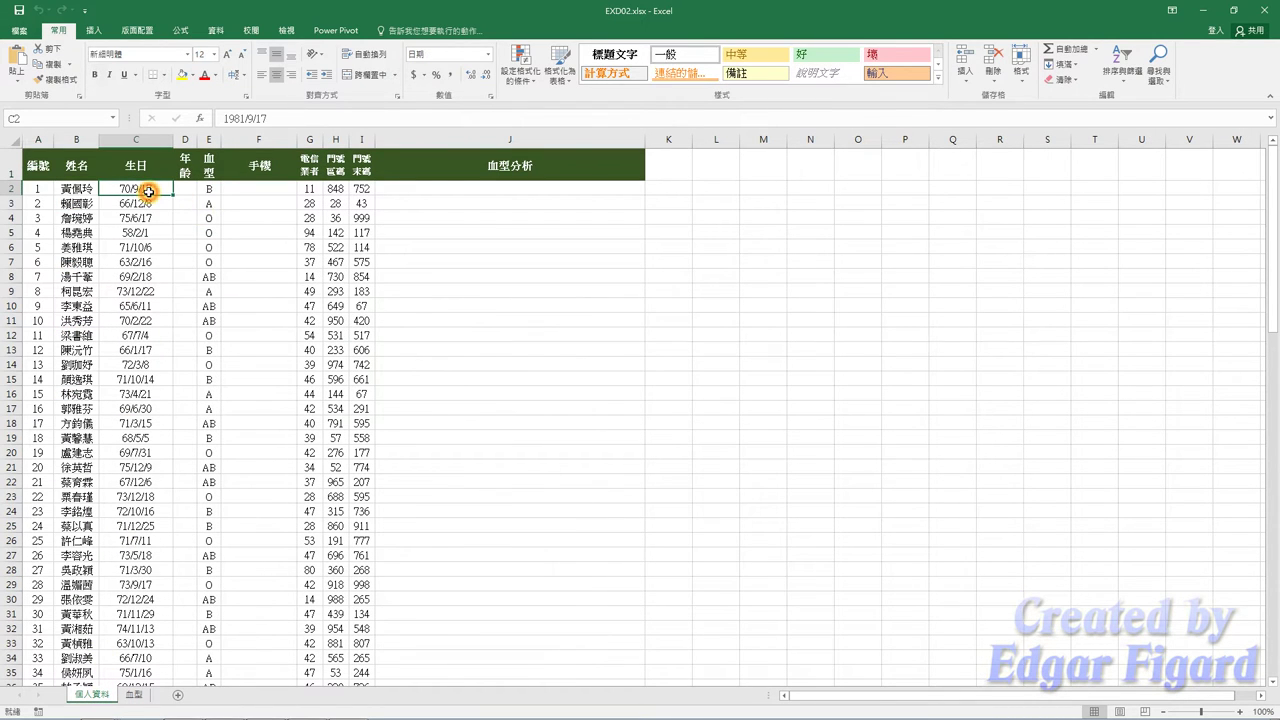
key("ctrl+shift+Down")
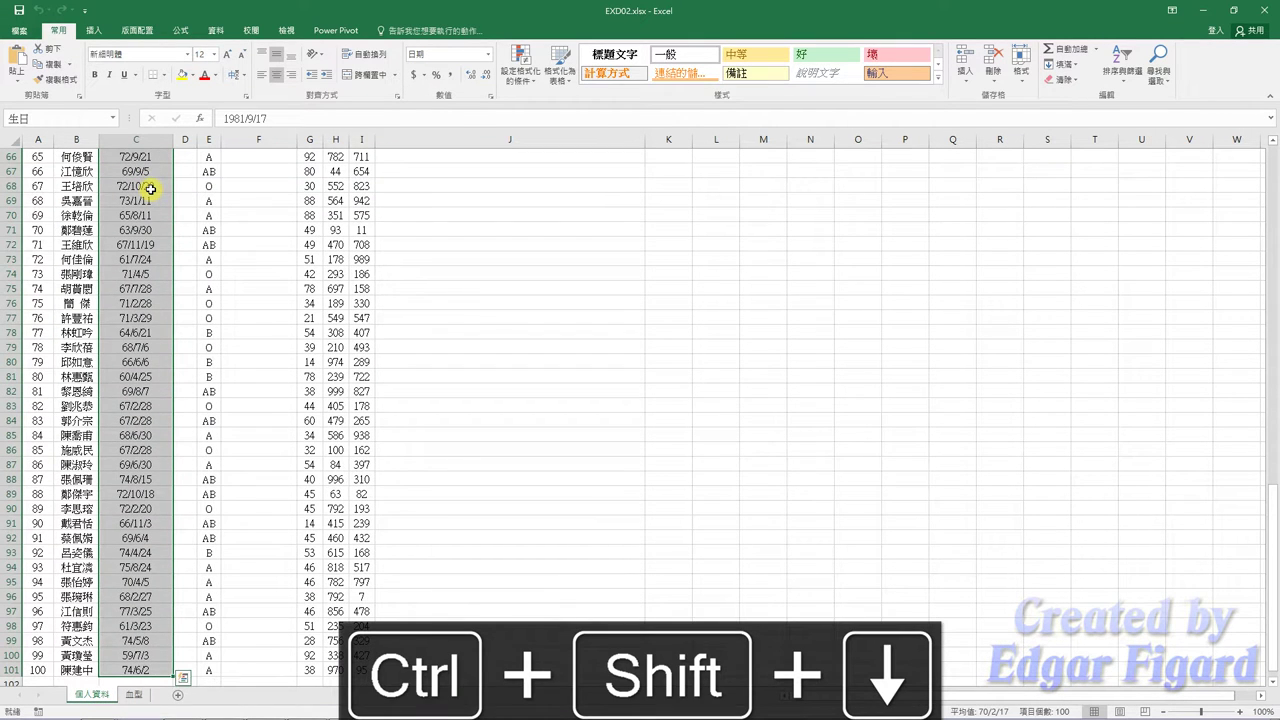
right_click(150, 189)
left_click(185, 415)
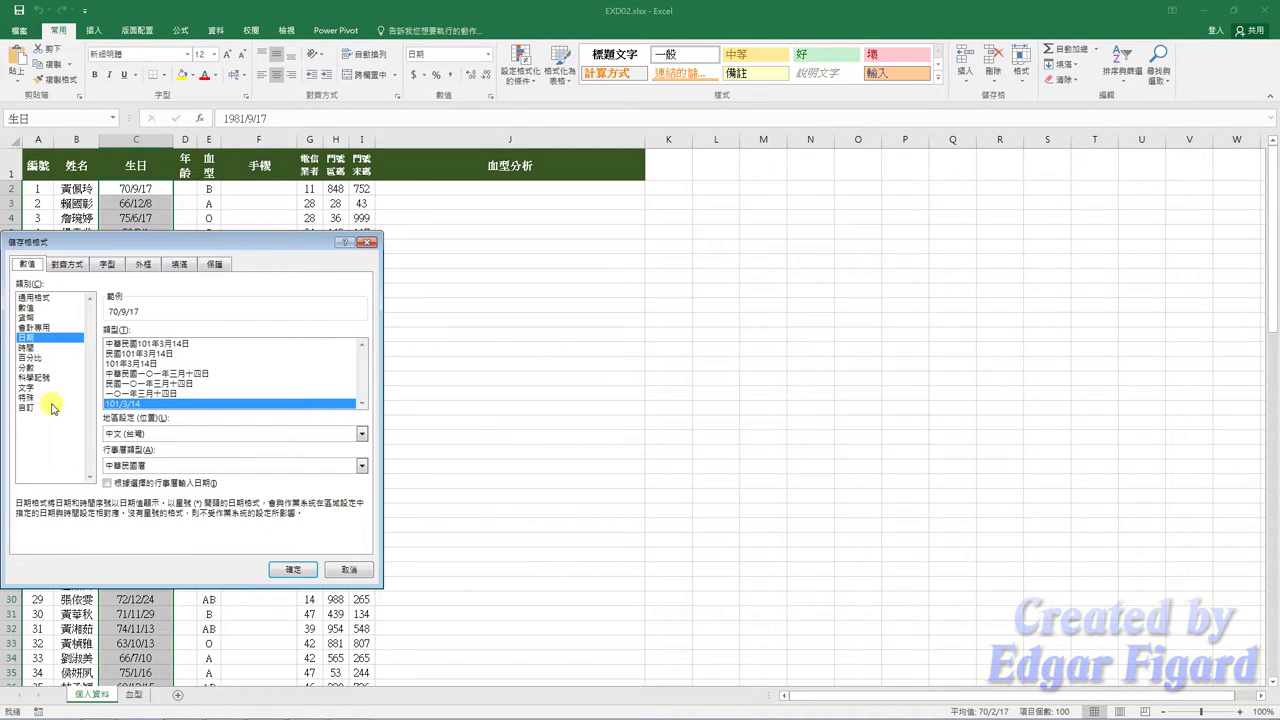
left_click(50, 407)
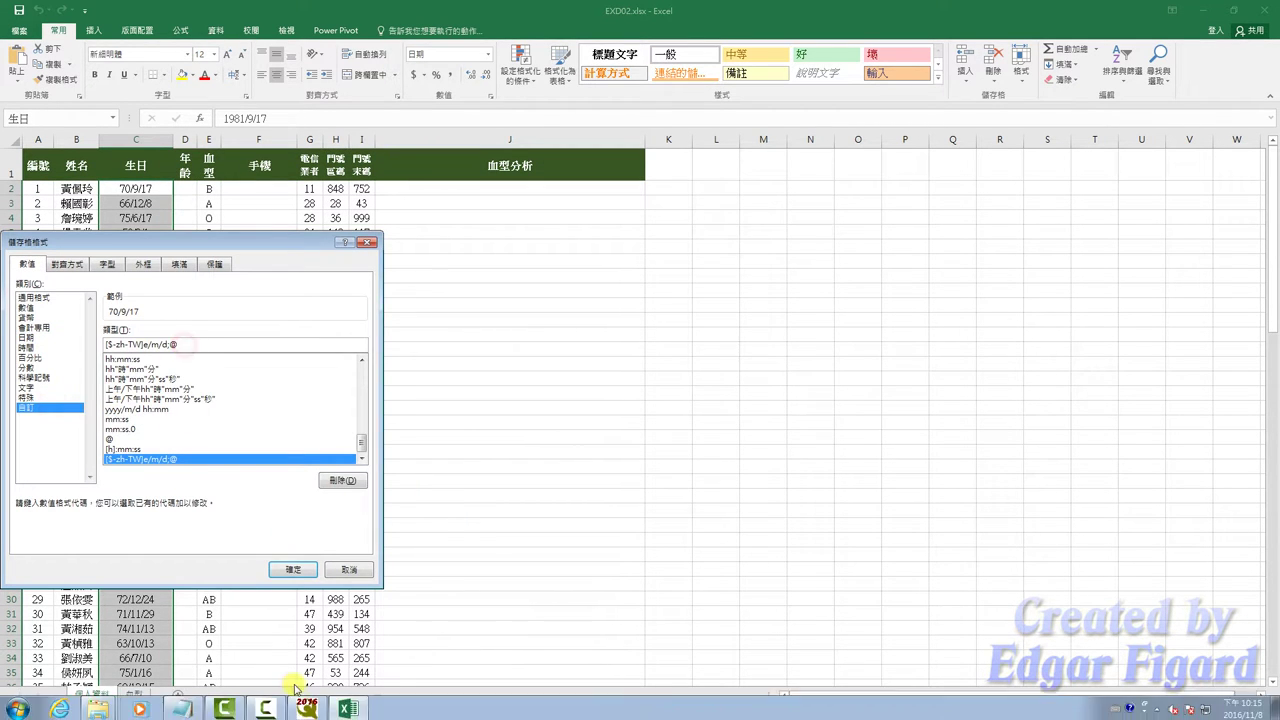
left_click(59, 707)
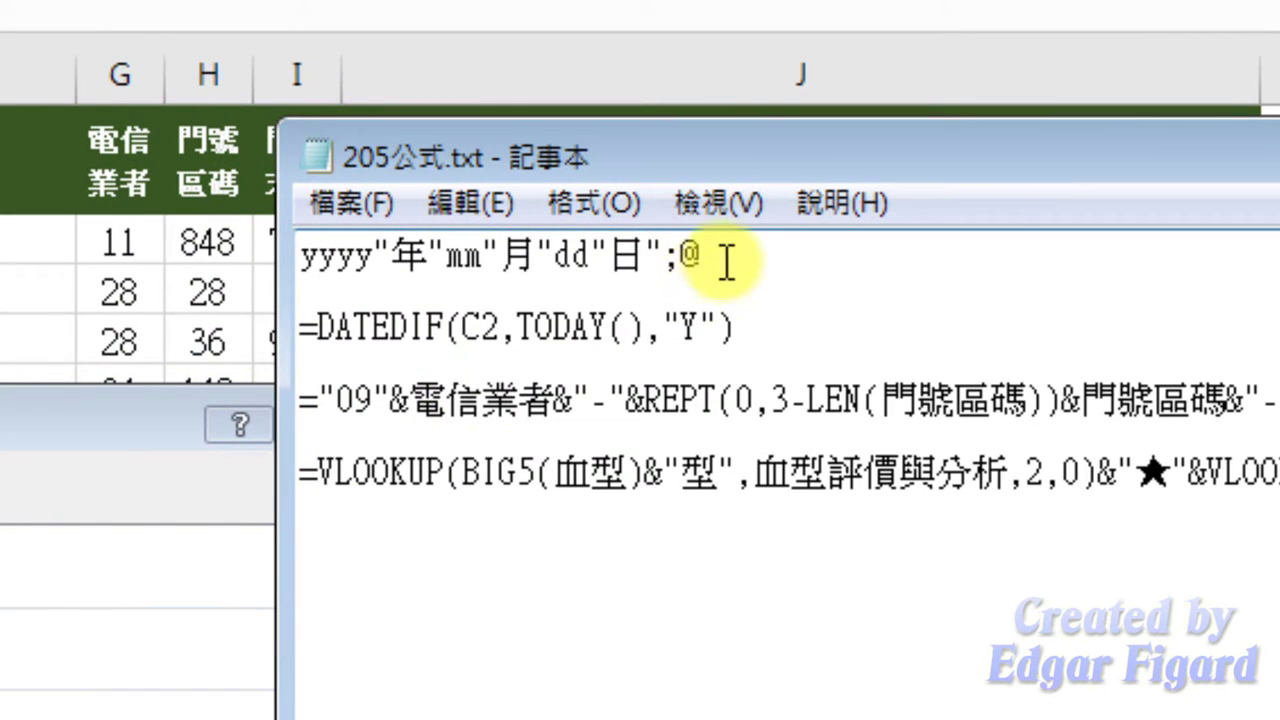
left_click_drag(720, 258, 300, 256)
key("ctrl+c")
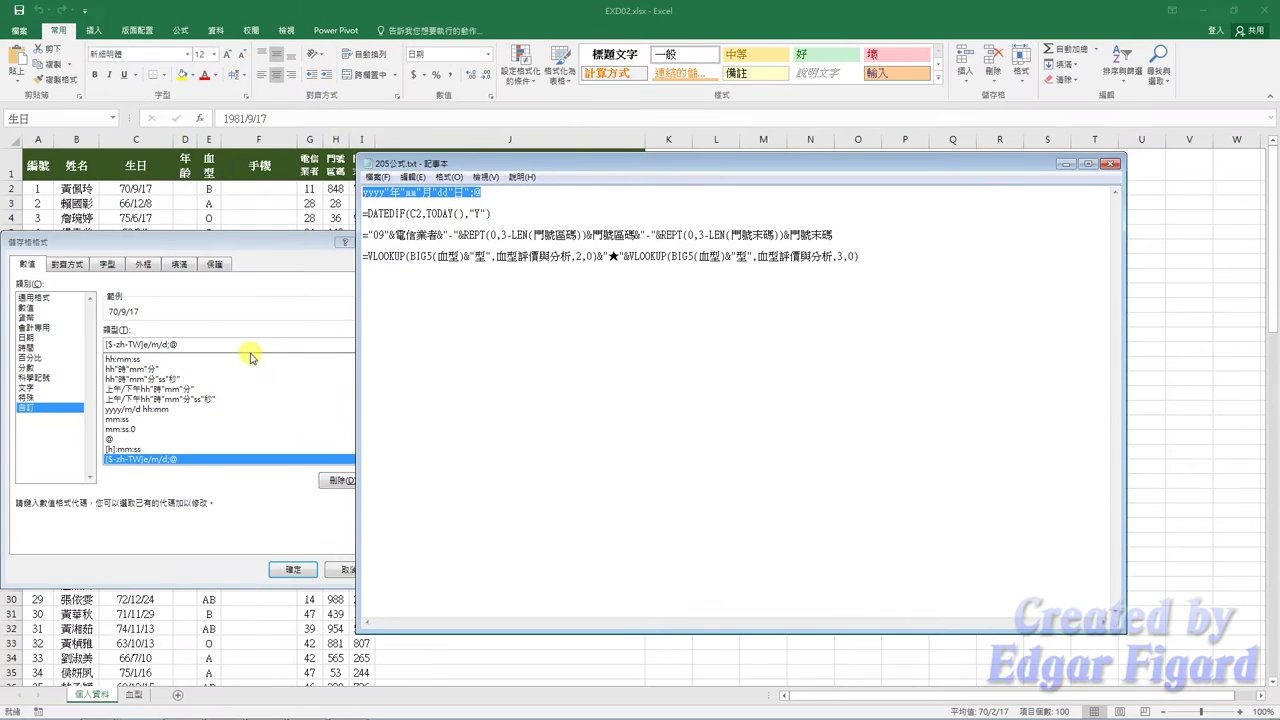
left_click(248, 355)
triple_click(203, 344)
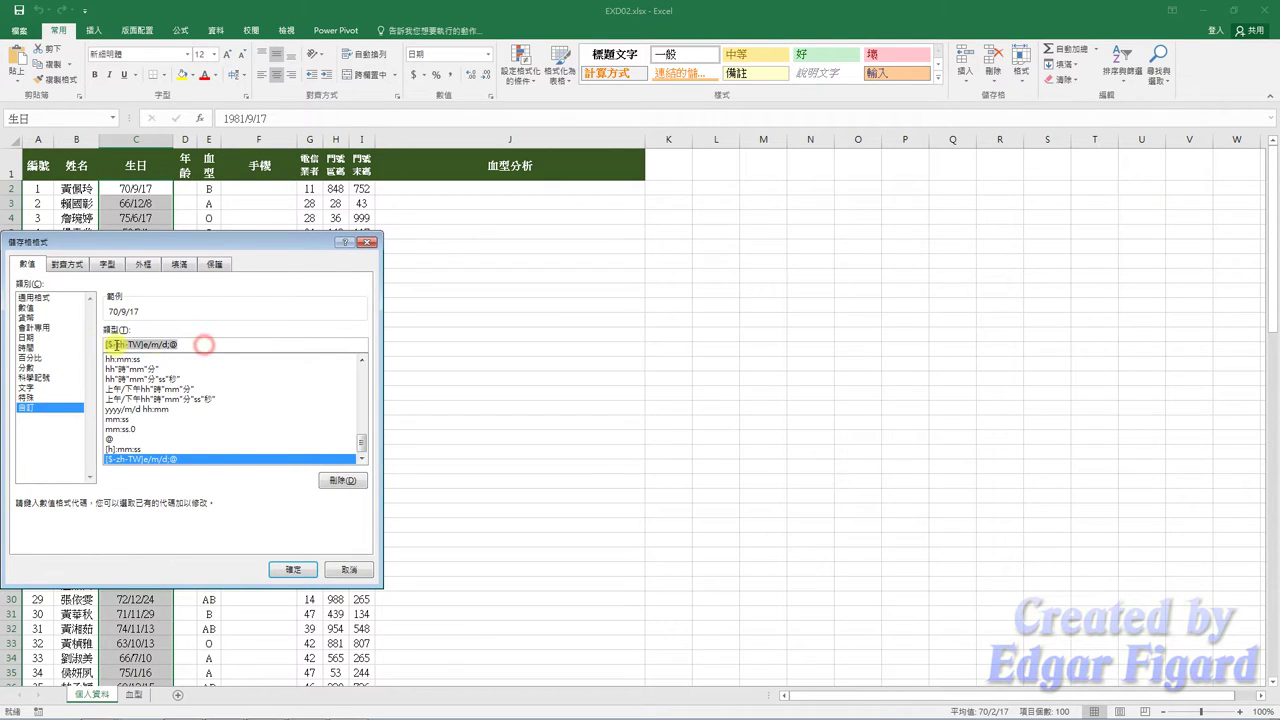
key("ctrl+v")
left_click(292, 569)
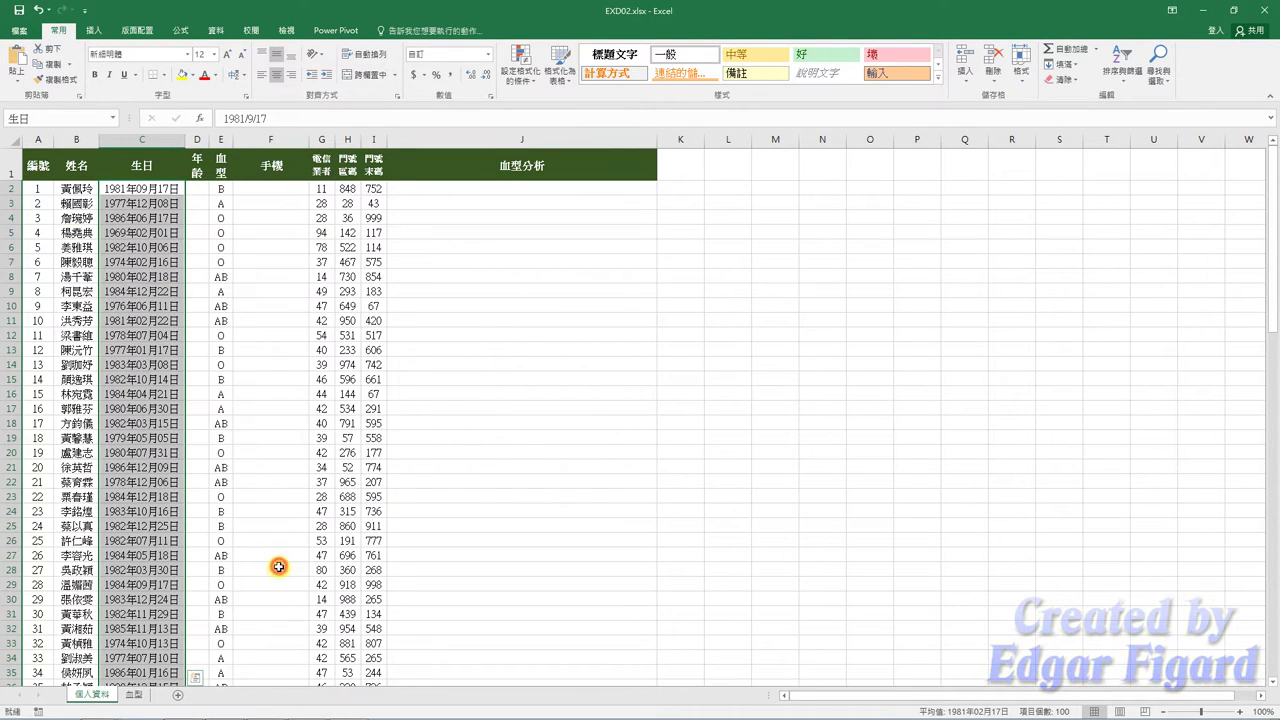
- Enter =DATEDIF(C2,TODAY(),"Y") in D2 and fill it down the 年齡 column
left_click(197, 188)
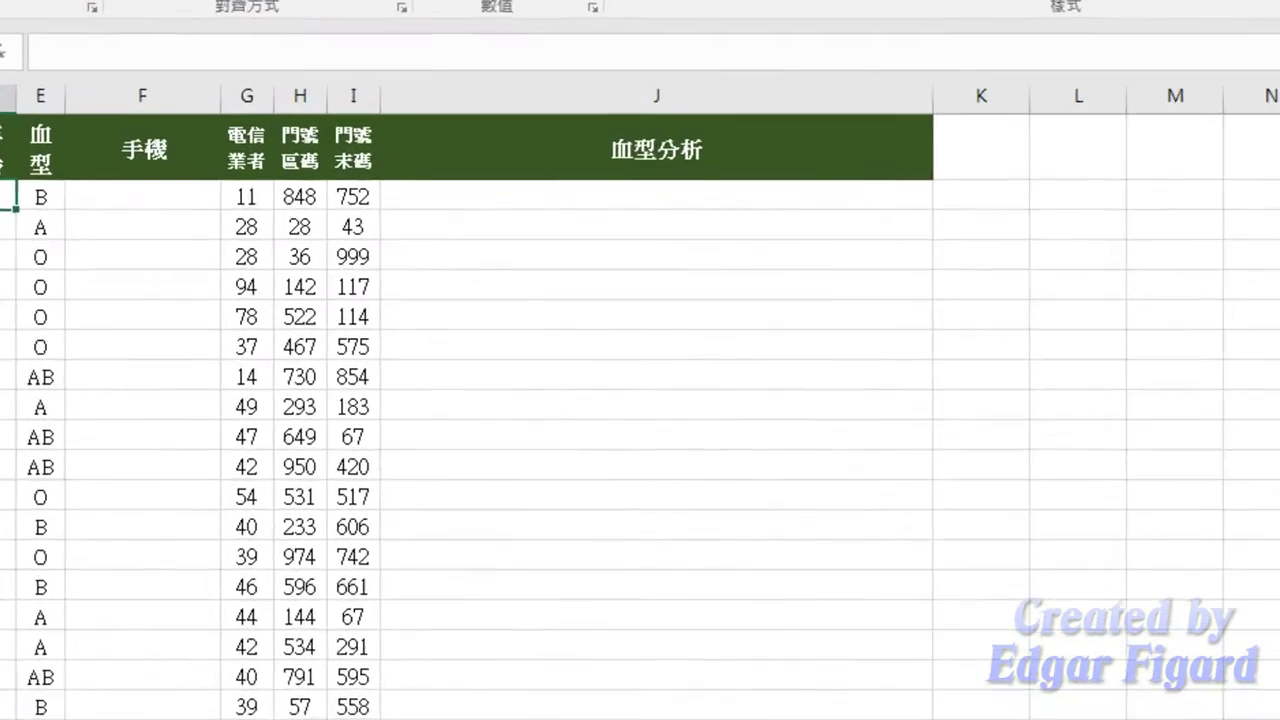
left_click(243, 712)
left_click(680, 274)
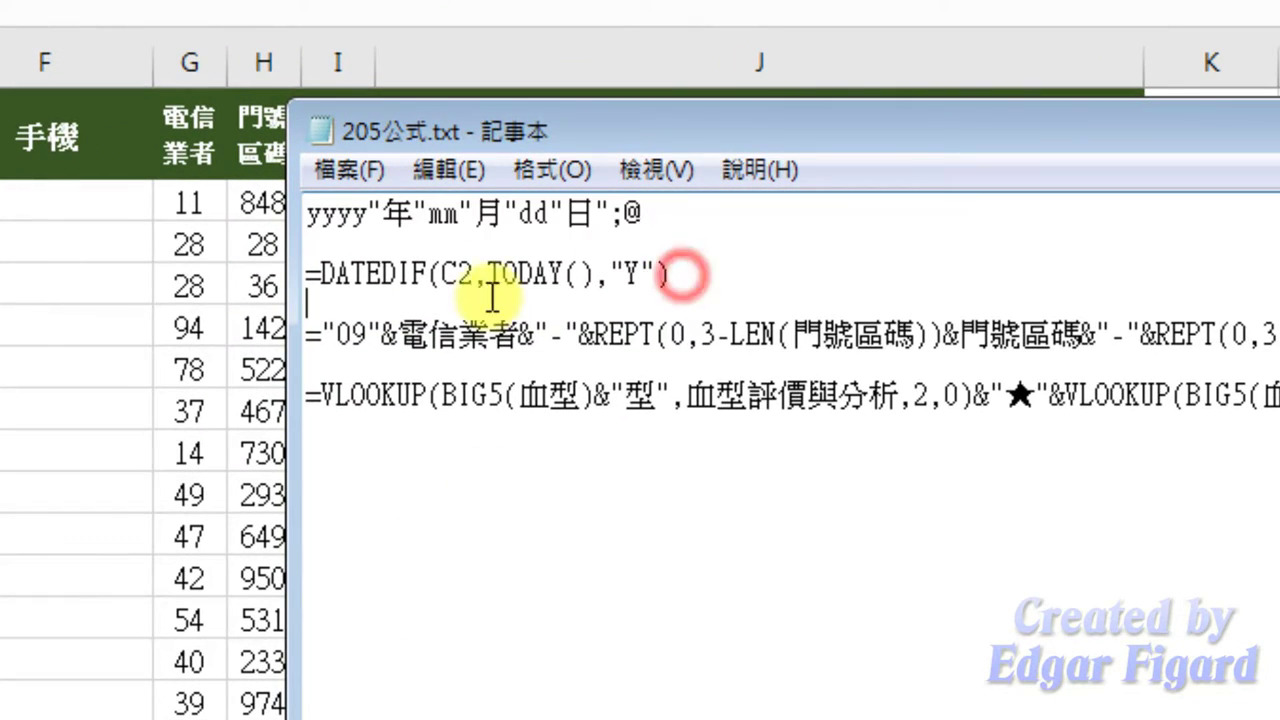
left_click(316, 275, "shift")
left_click_drag(306, 275, 688, 278)
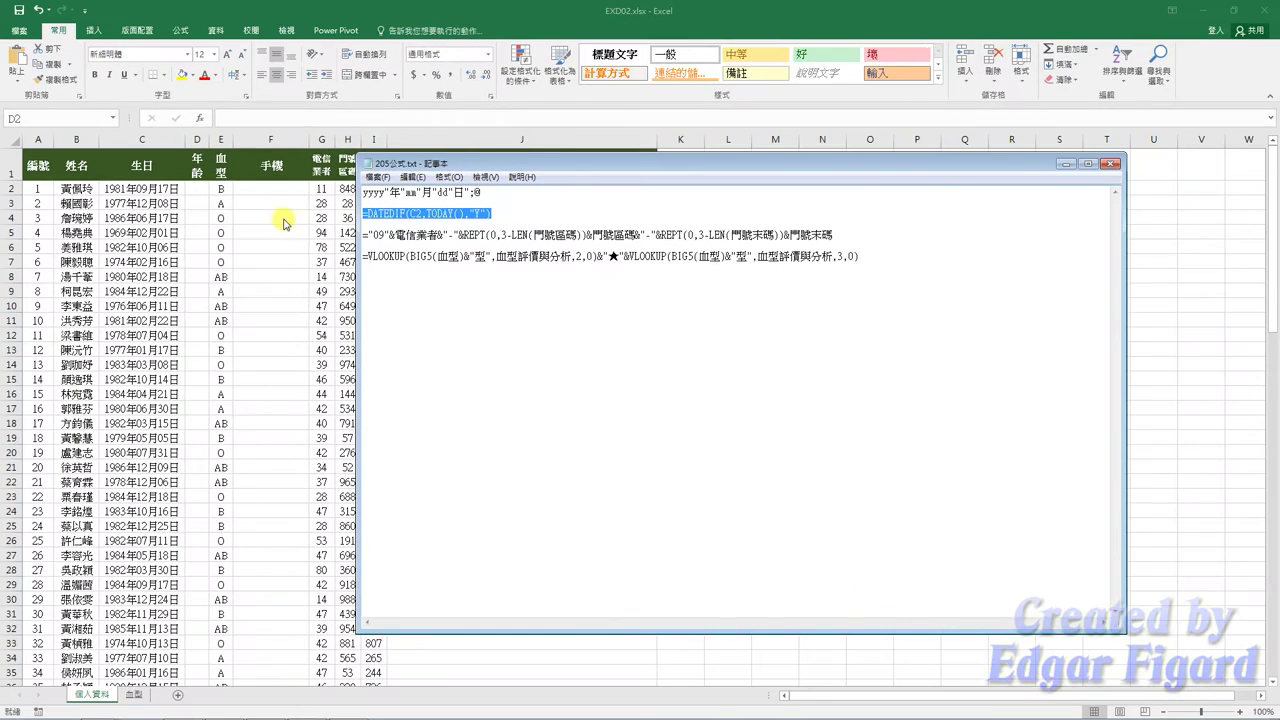
left_click(240, 200)
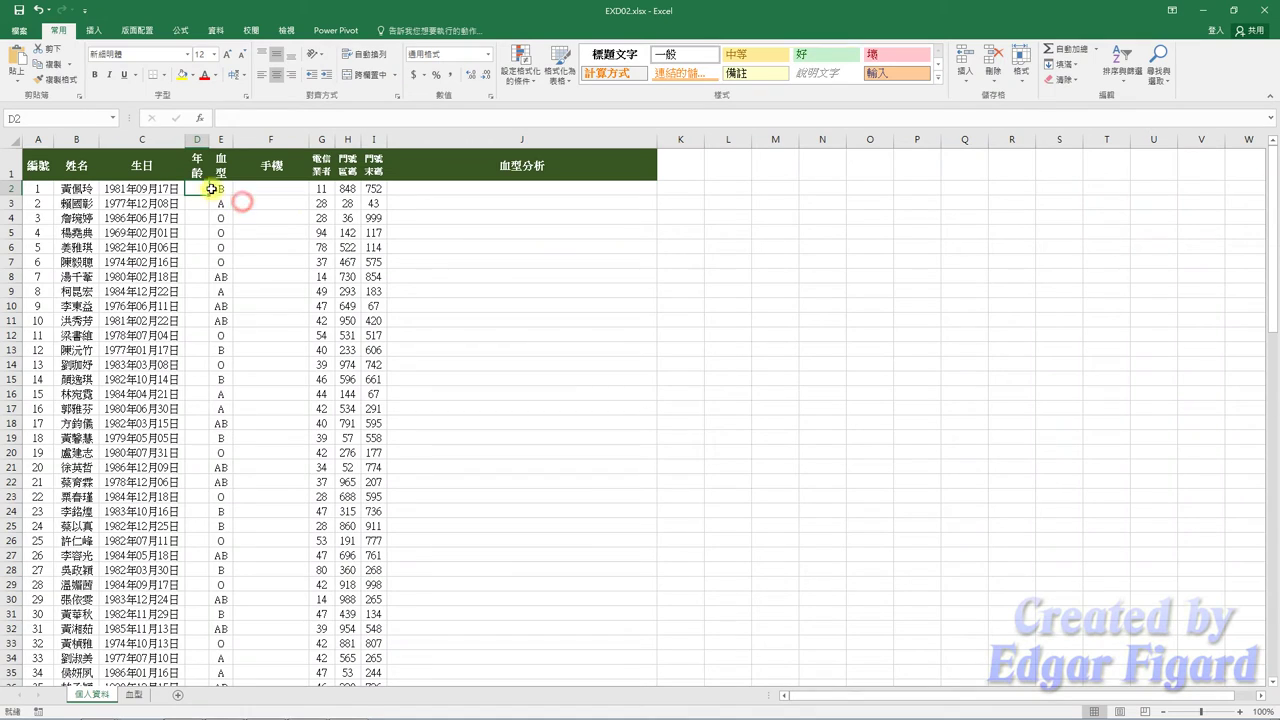
left_click(253, 117)
type("=DATEDIF(C2,TODAY(),\"Y\")")
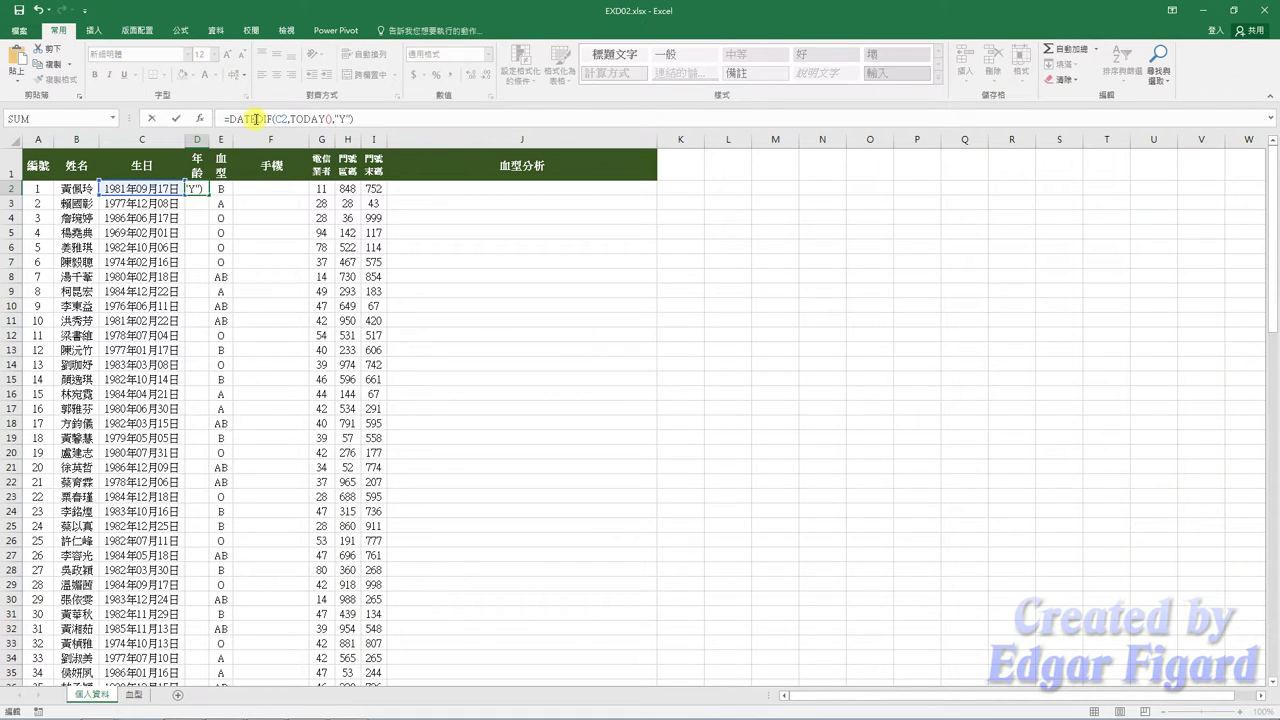
key("Return")
left_click(201, 192)
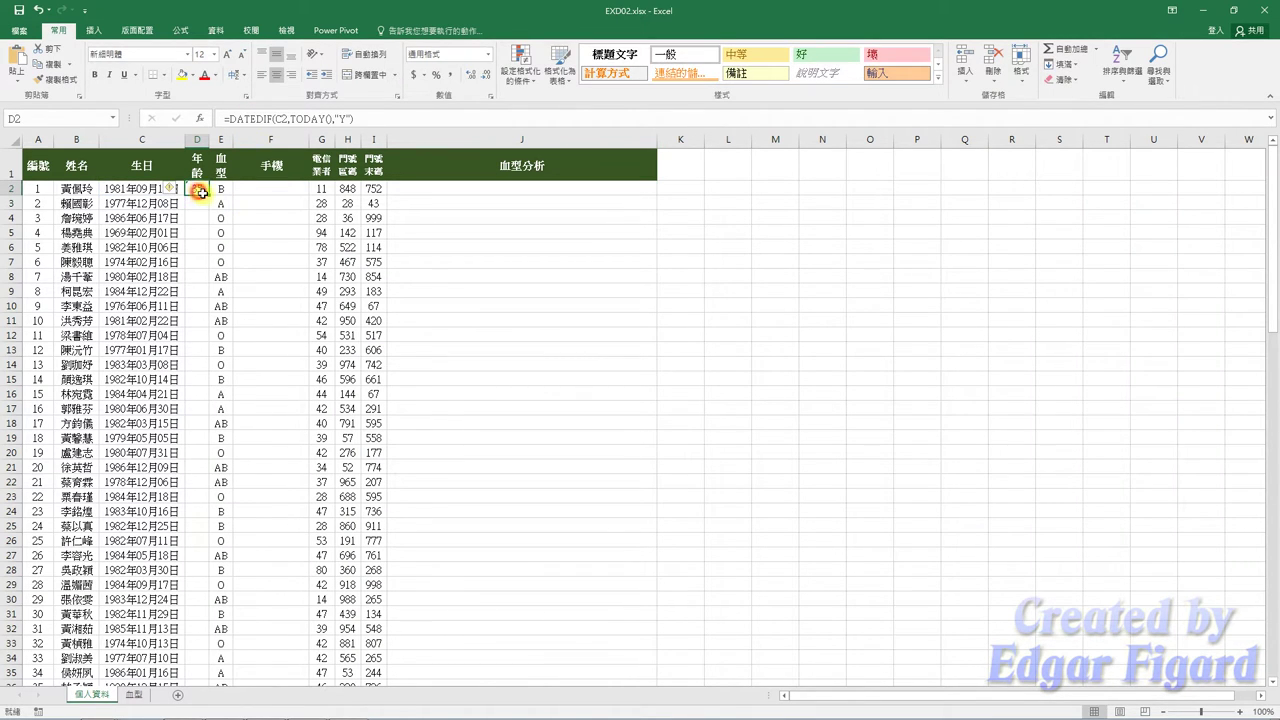
double_click(208, 194)
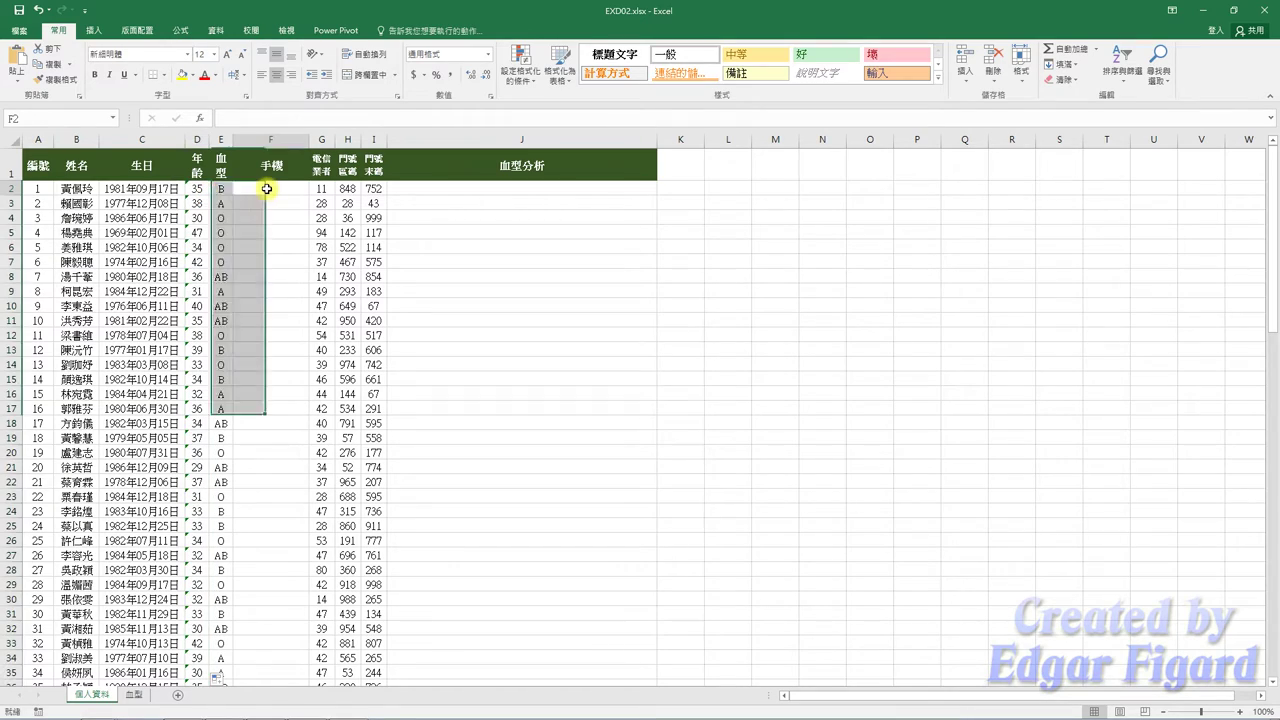
- Paste the prepared phone-number formula into F2 and fill it down the 手機 column
left_click(268, 190)
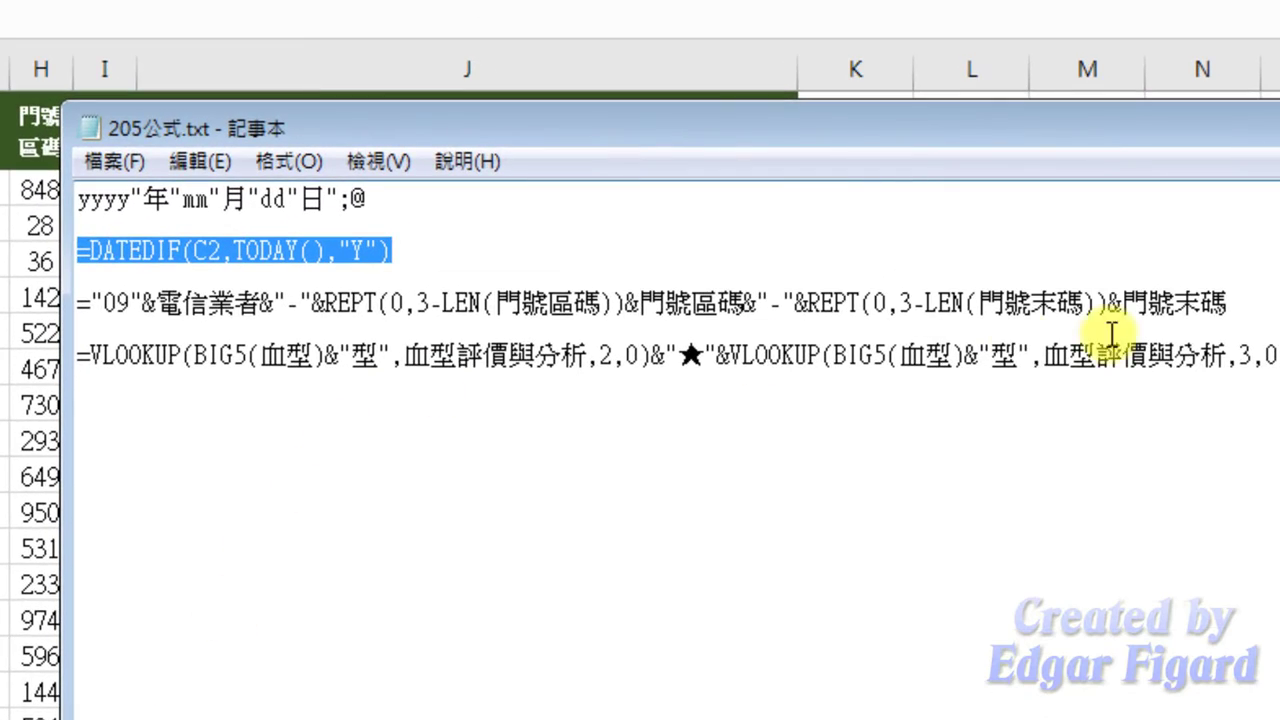
left_click(1238, 302)
mouse_move(1238, 302)
left_mouse_down()
mouse_move(88, 312)
mouse_move(1238, 302)
left_mouse_up()
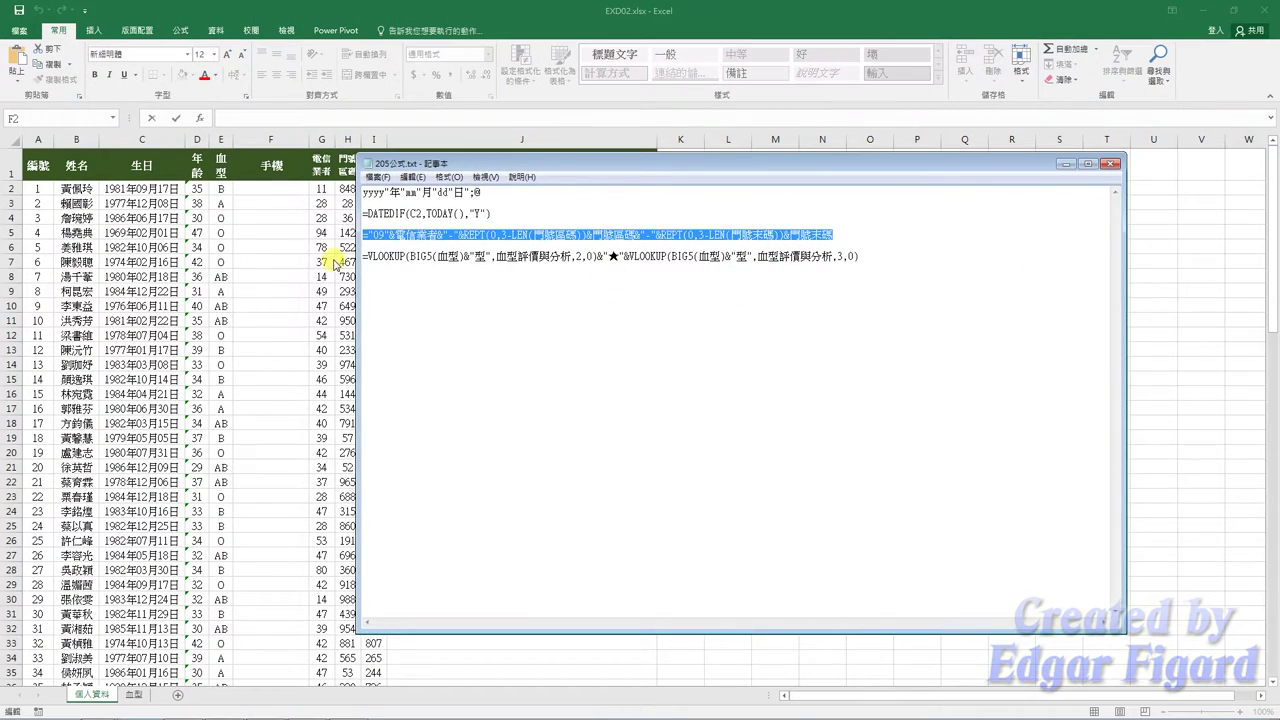
left_click(301, 255)
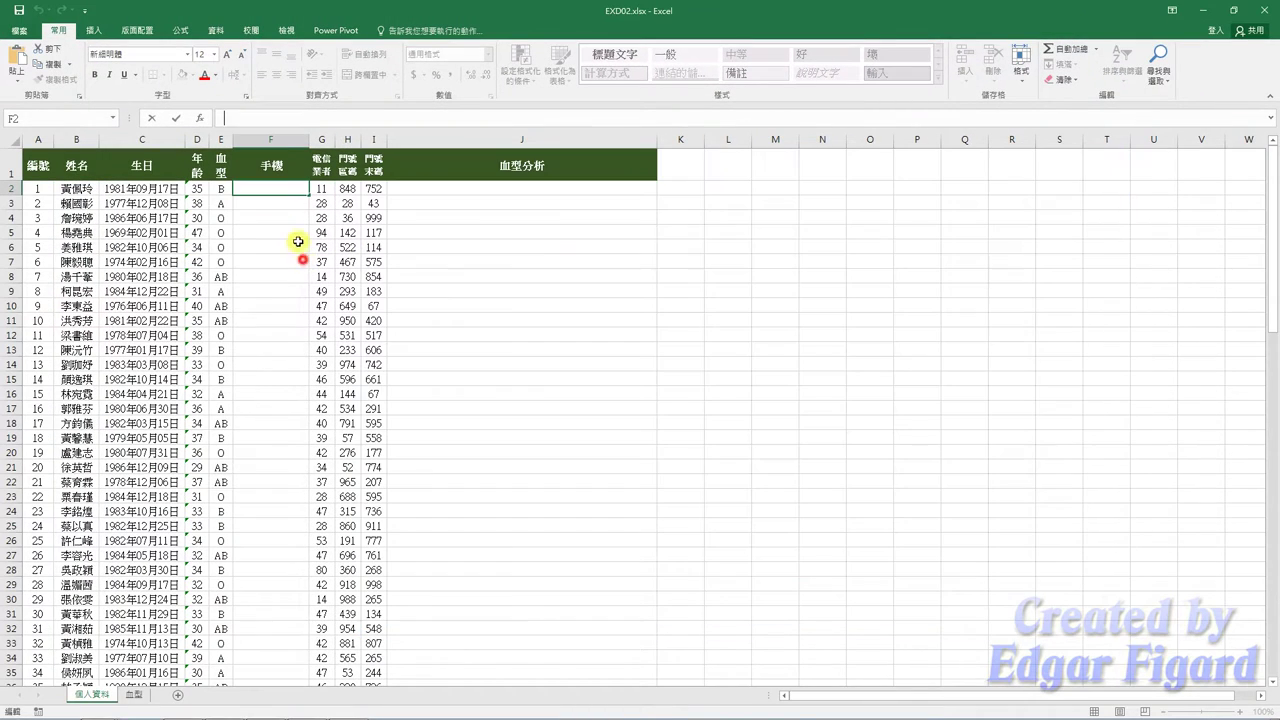
left_click(291, 119)
type("=\"09\"&電信業者&\"-\"&REPT(0,3-LEN(門號區碼))&門號區碼&\"-\"&REPT(0,3-LEN(門號末碼))&門號末碼")
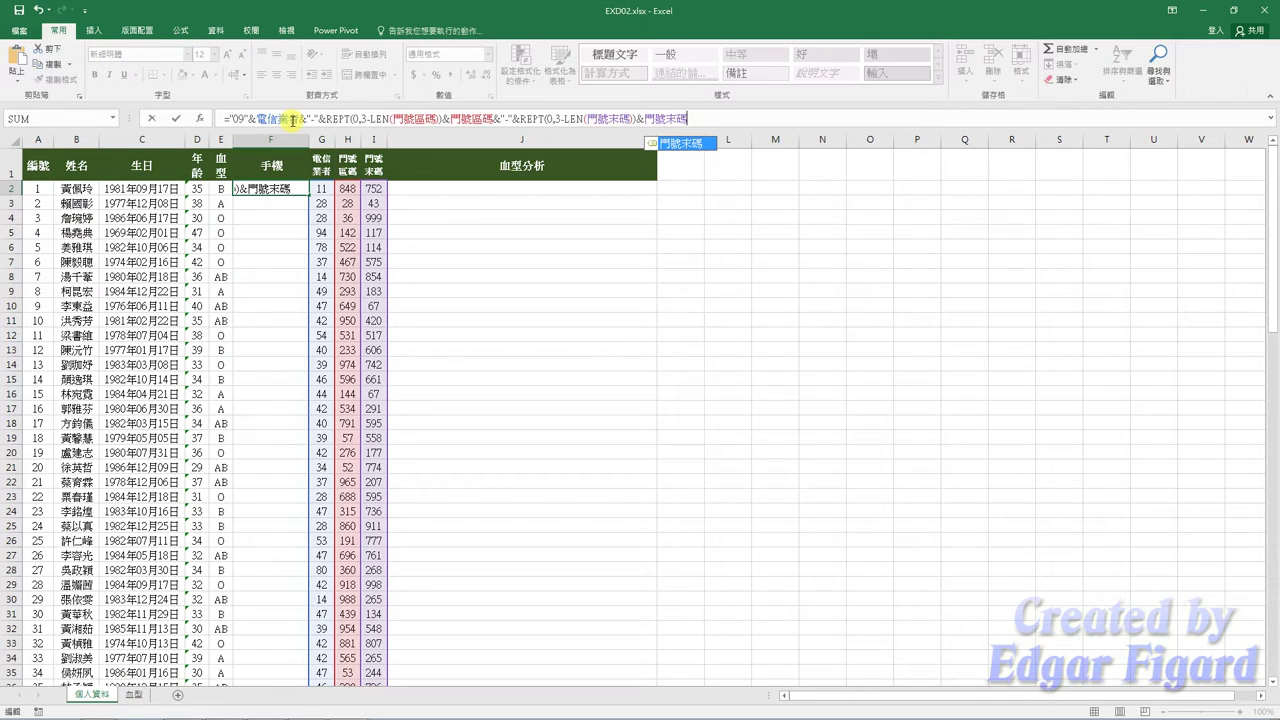
key("ctrl+Return")
left_click(300, 189)
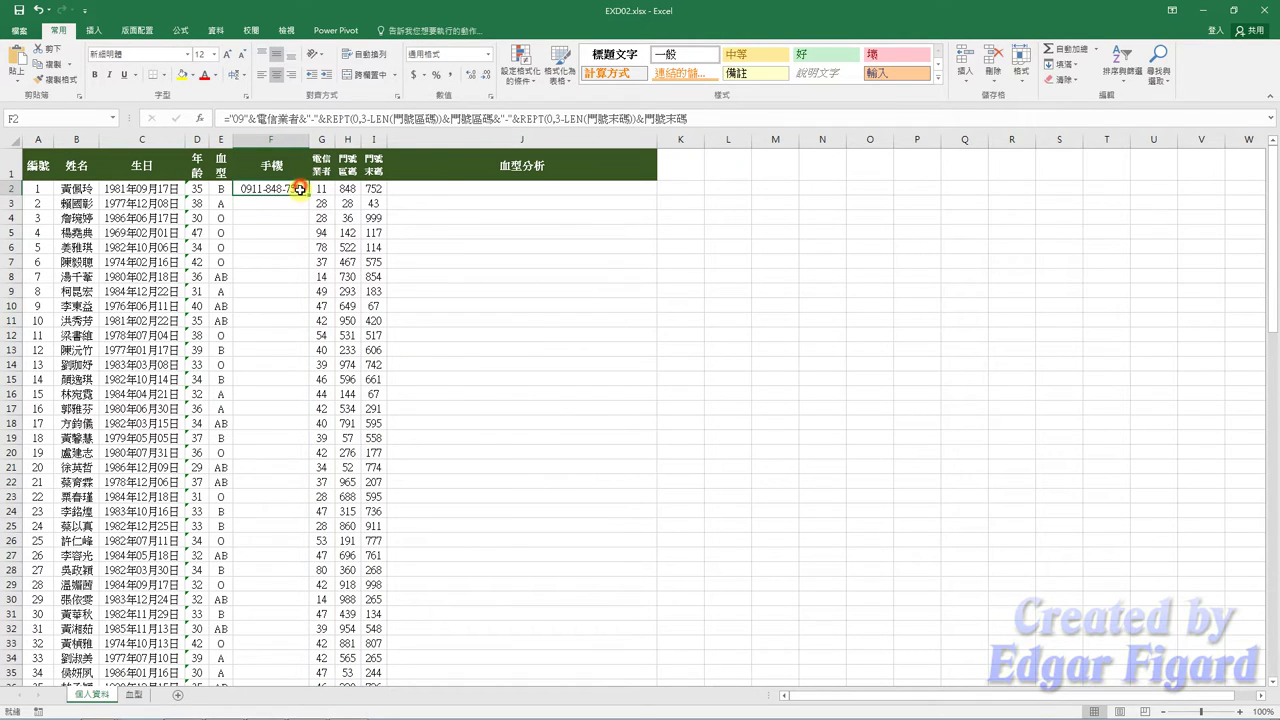
double_click(308, 195)
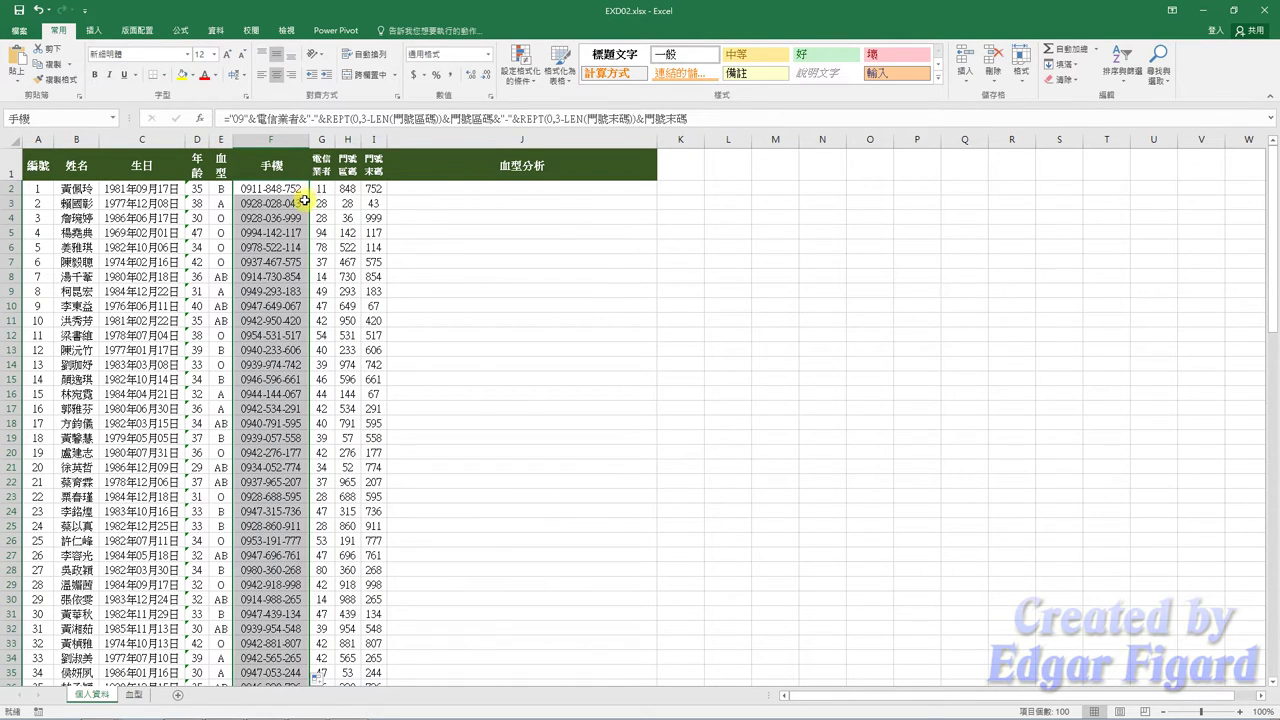
- Open the Symbol picker for cell L3 and enter character code 2605
left_click(710, 206)
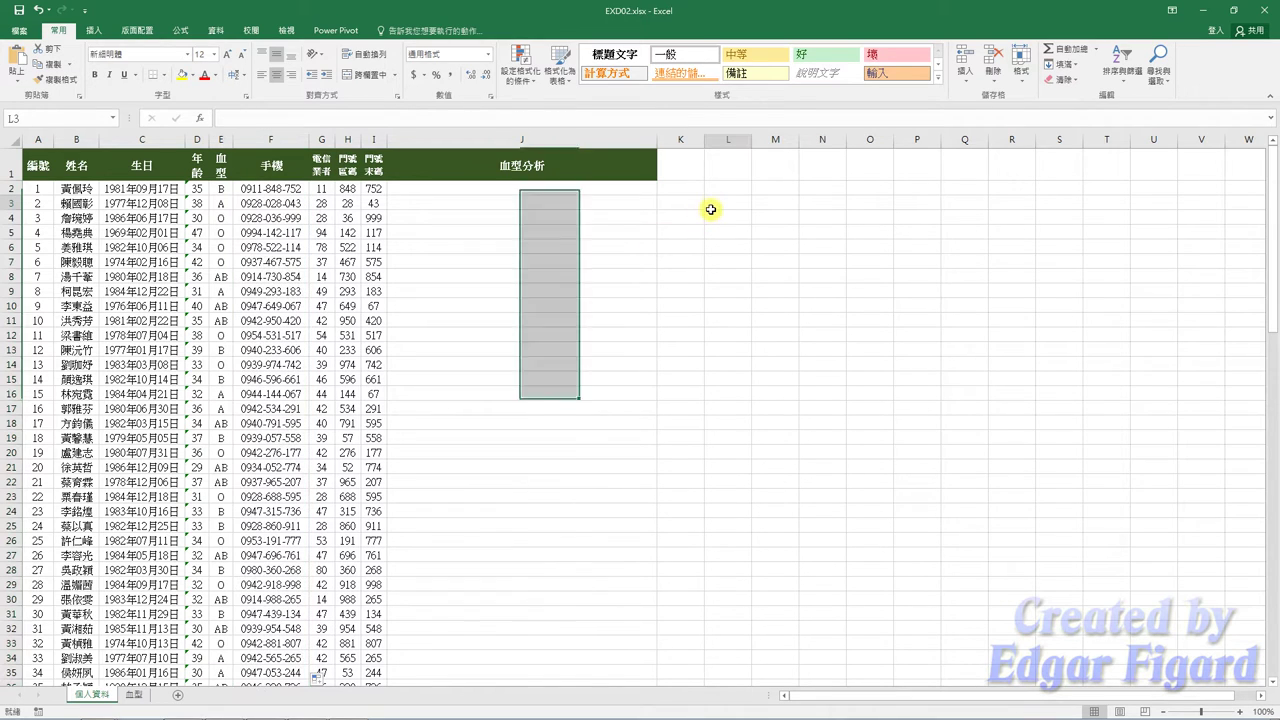
left_click(93, 30)
left_click(990, 62)
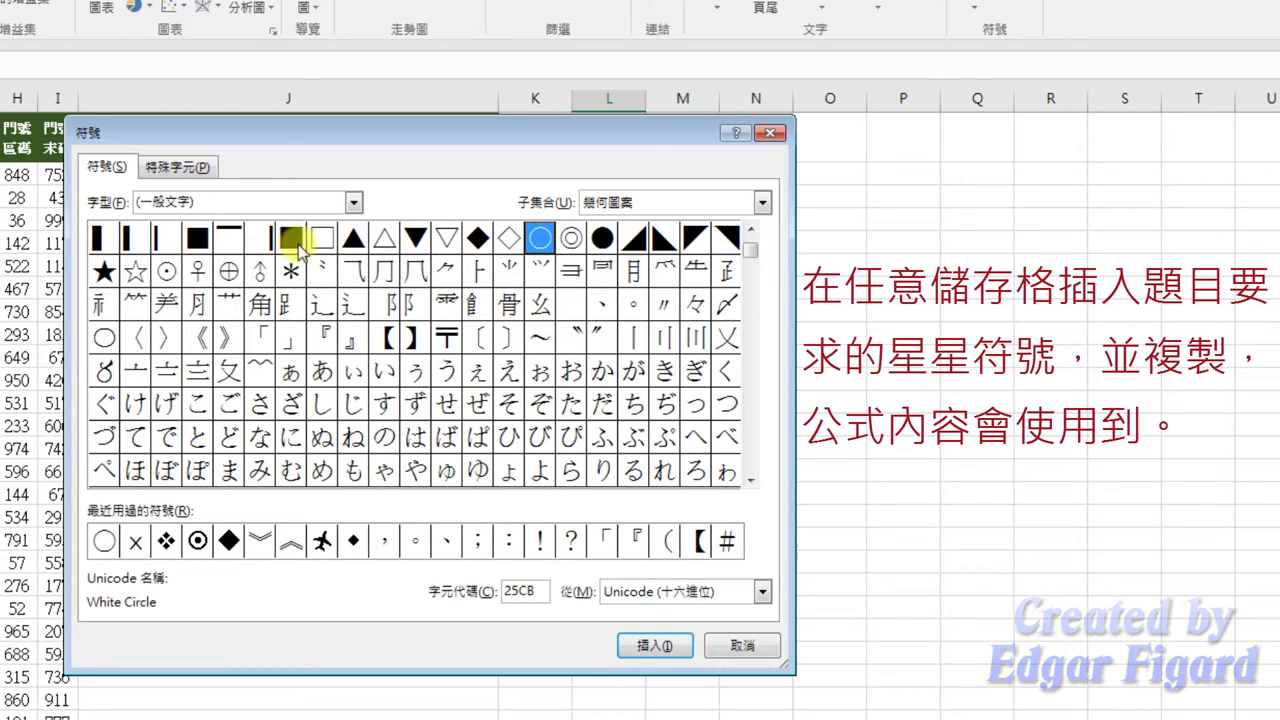
left_click(260, 206)
double_click(260, 206)
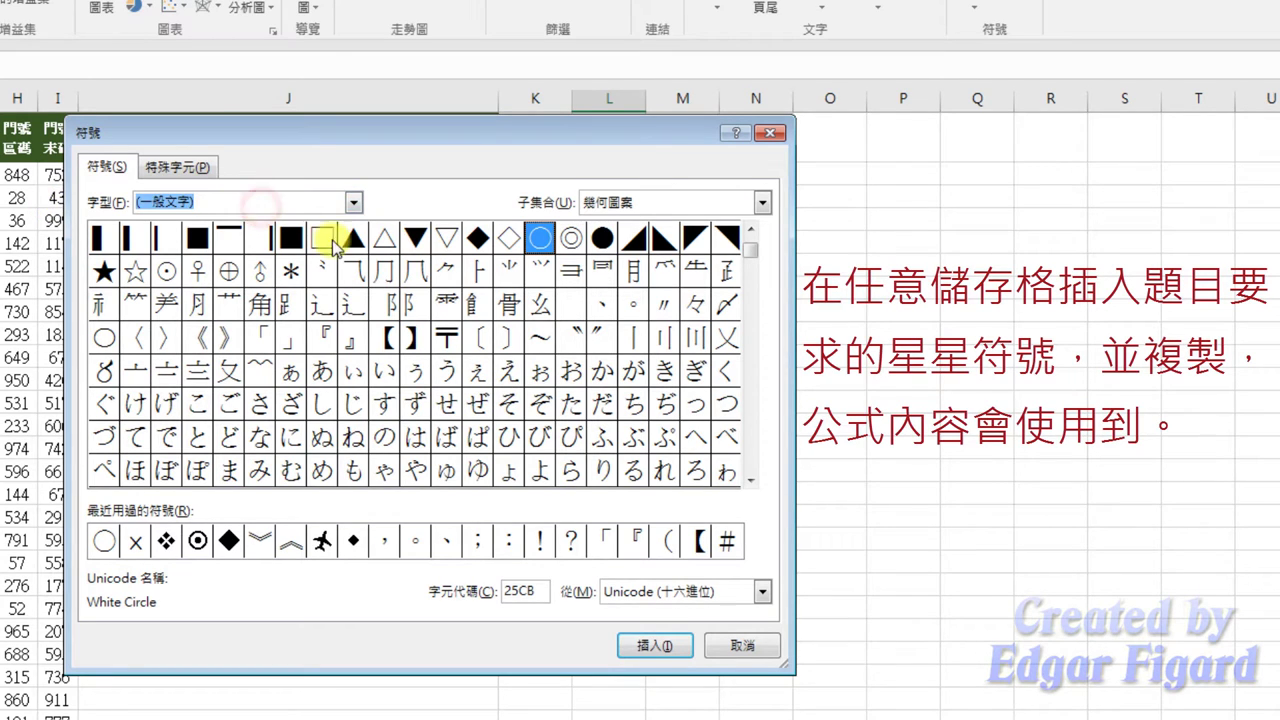
left_click_drag(540, 590, 505, 600)
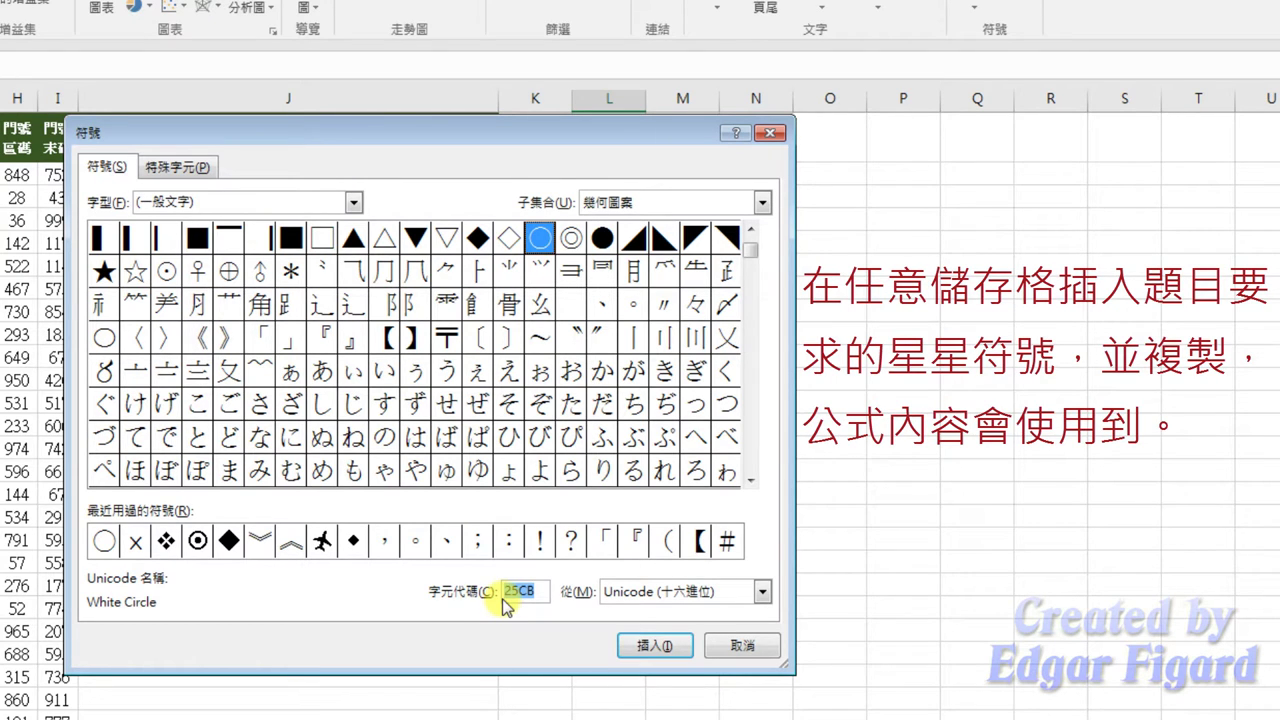
type("2605")
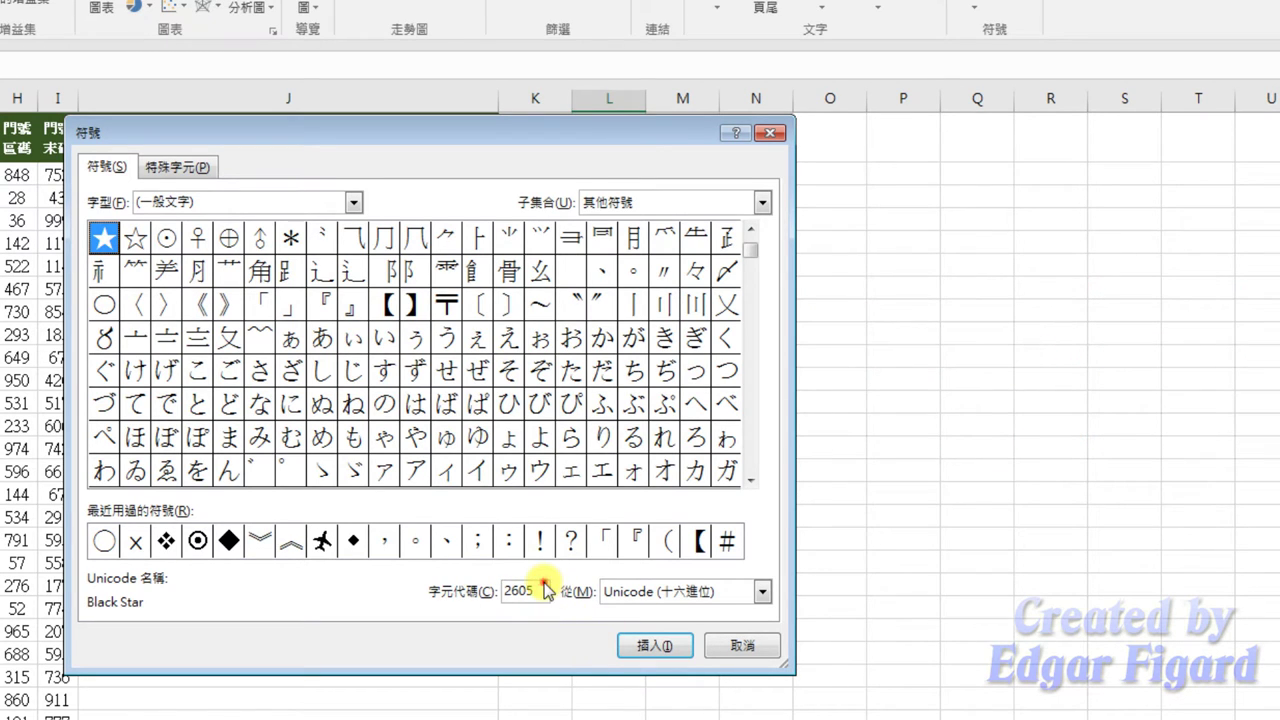
left_click_drag(540, 590, 503, 592)
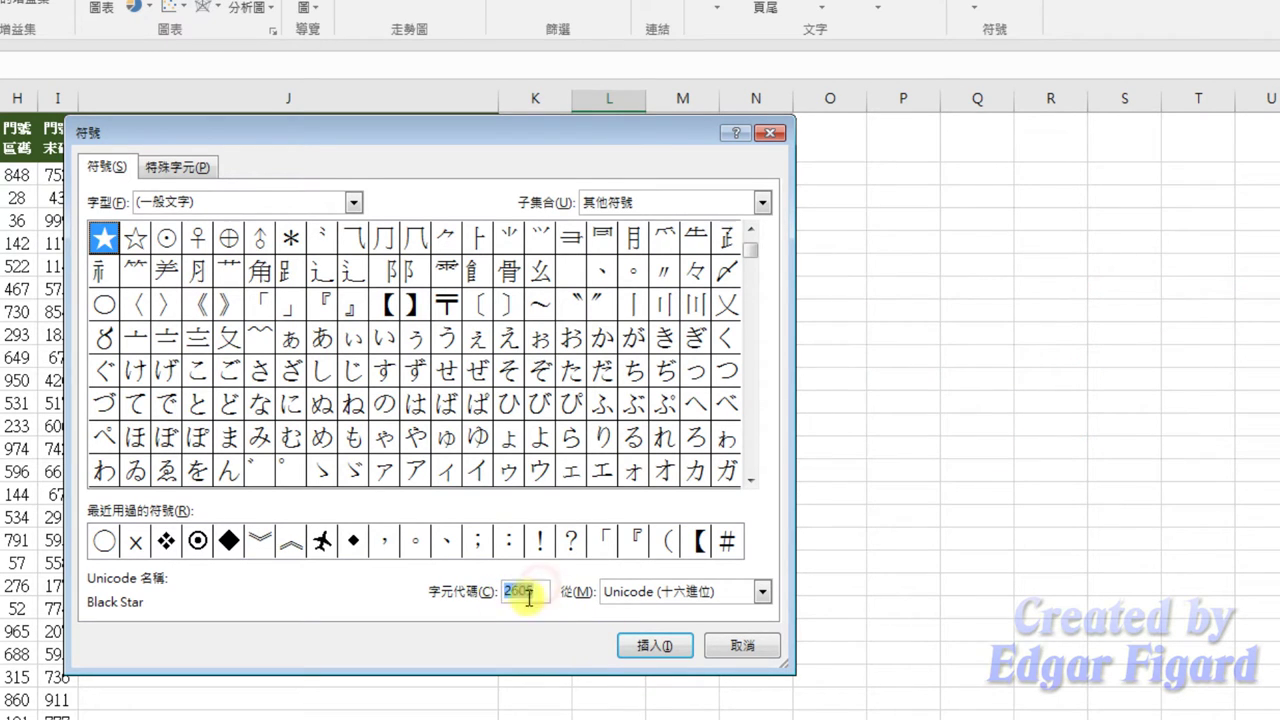
- Insert the Black Star ★ into L3 and copy it from the cell
left_click(100, 238)
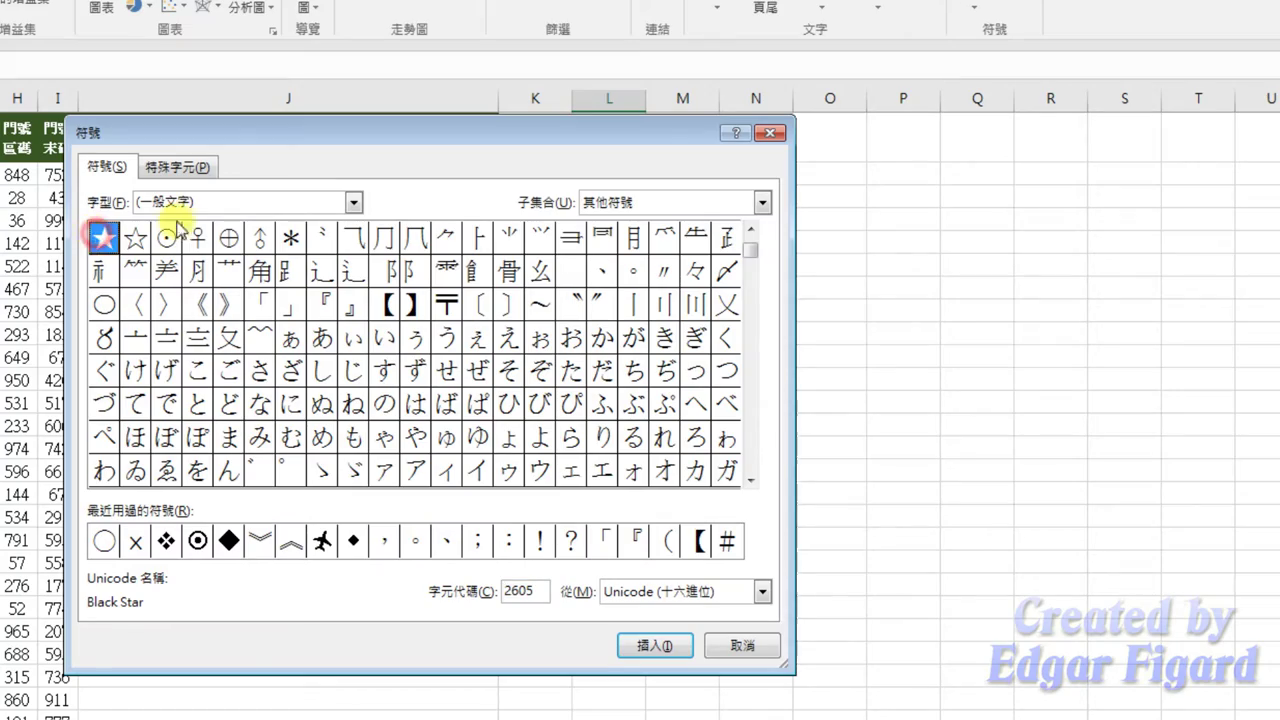
left_click(655, 645)
left_click(742, 645)
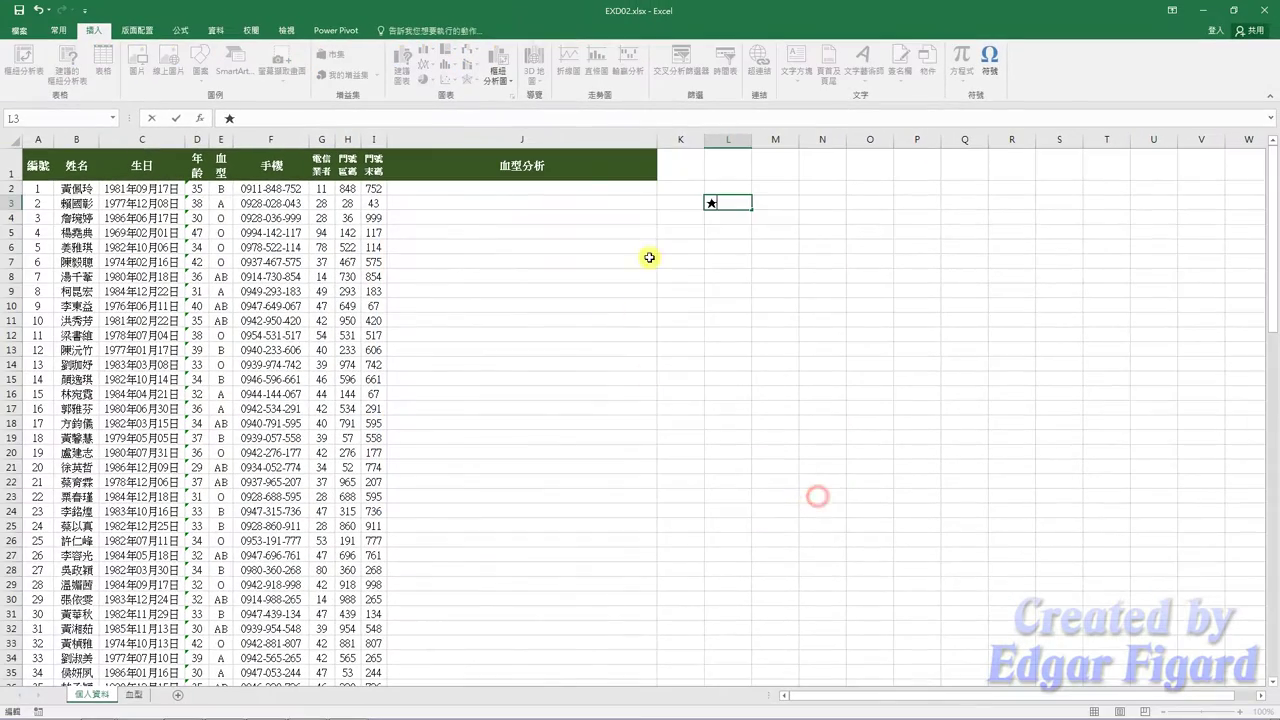
double_click(729, 207)
double_click(729, 207)
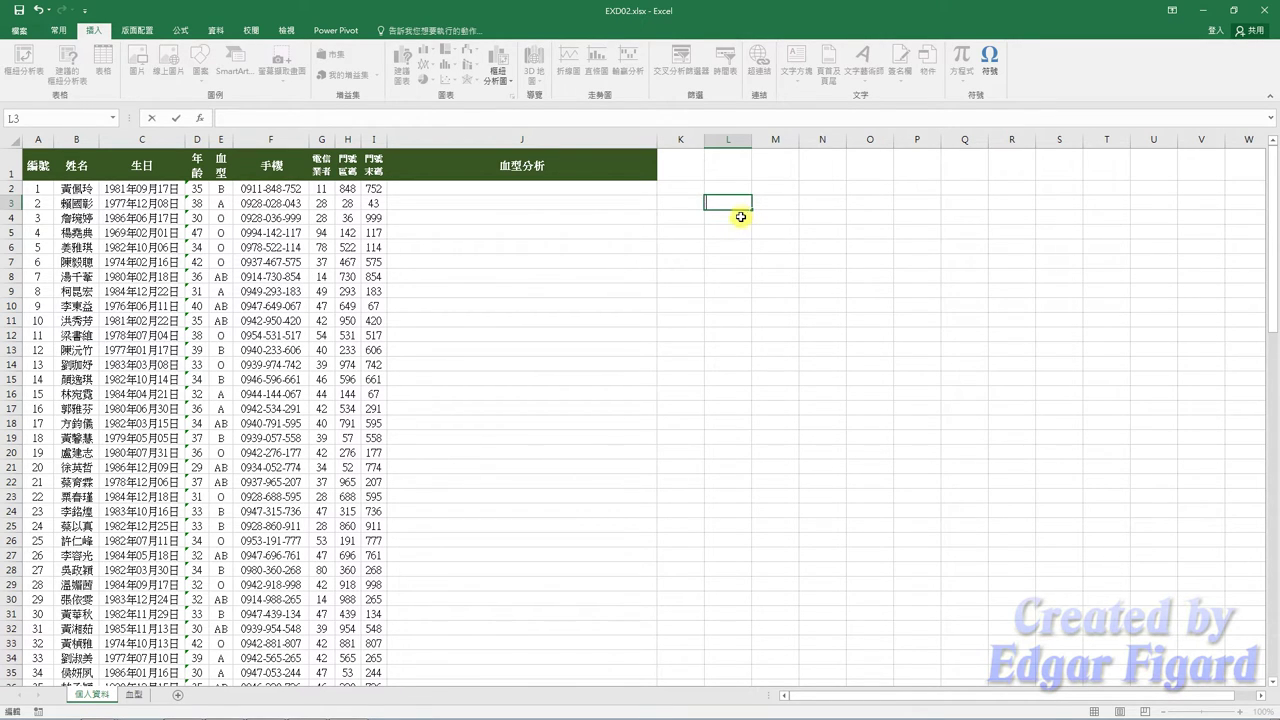
left_click(740, 217)
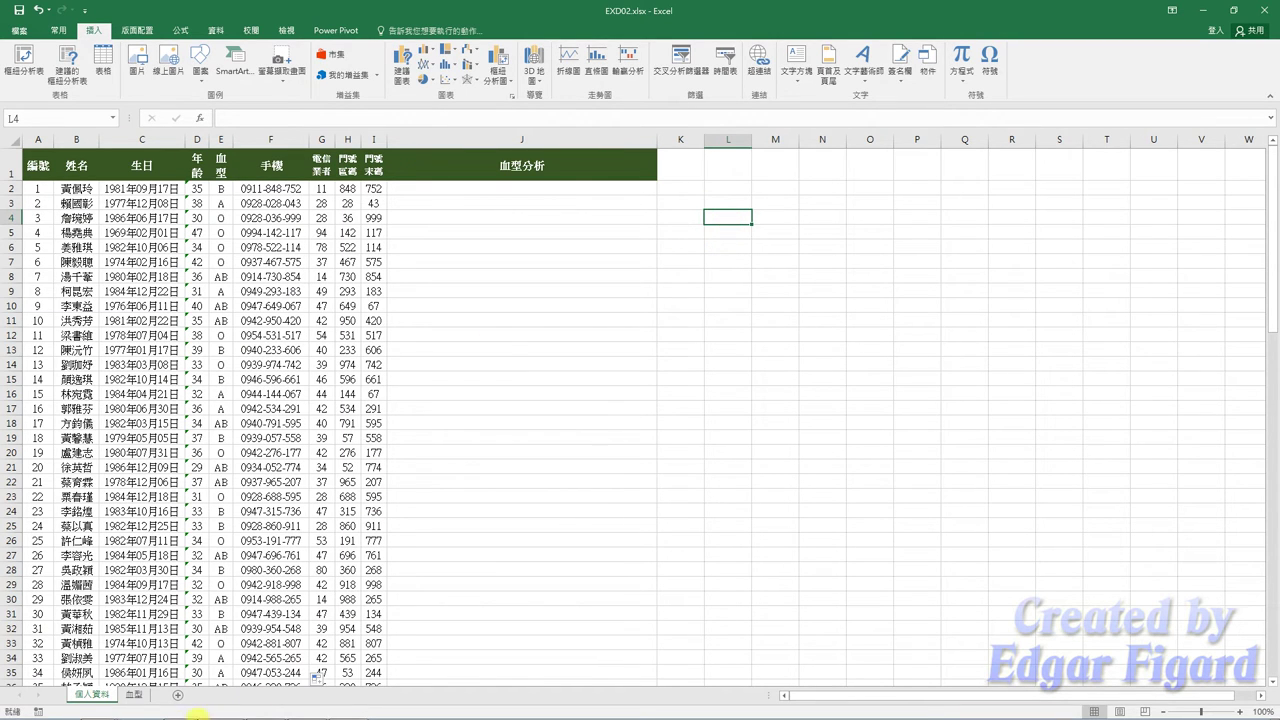
- Paste the ★-joined VLOOKUP analysis formula into J2 and fill it down column J
left_click(469, 190)
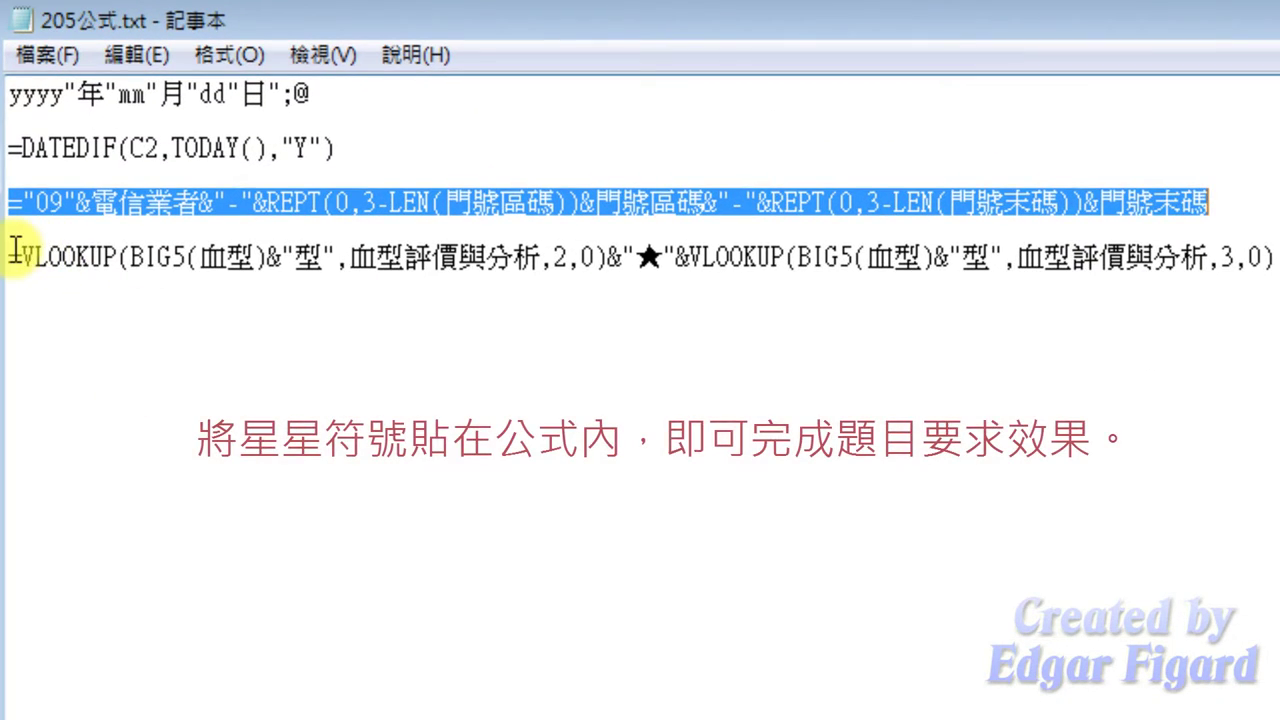
left_click(12, 257)
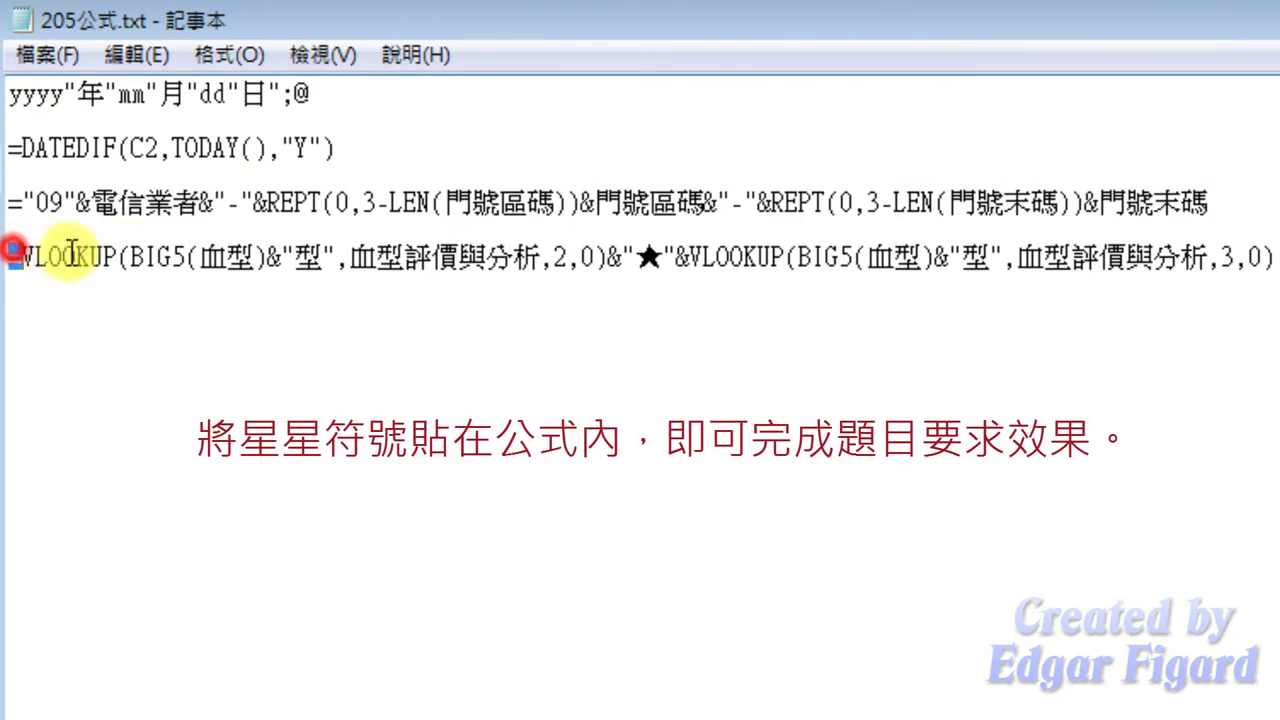
left_click_drag(12, 257, 1268, 257)
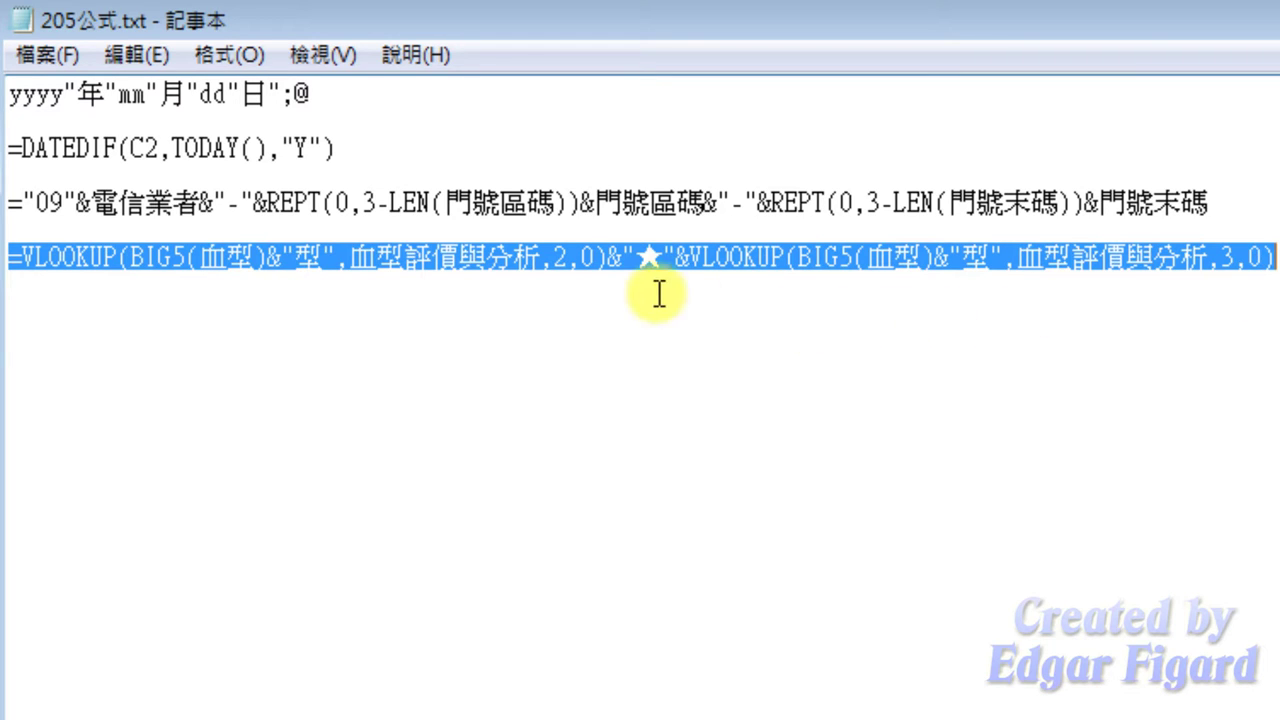
left_click_drag(638, 262, 664, 262)
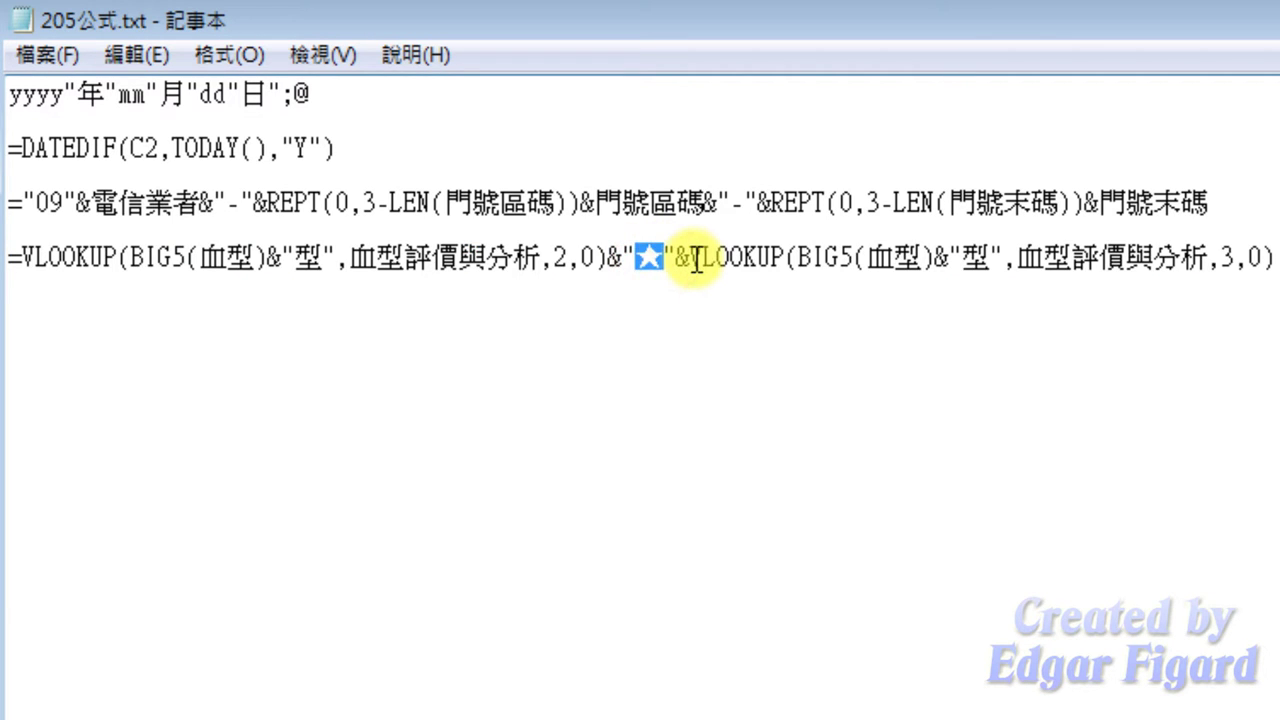
left_click_drag(1274, 258, 8, 262)
key("ctrl+c")
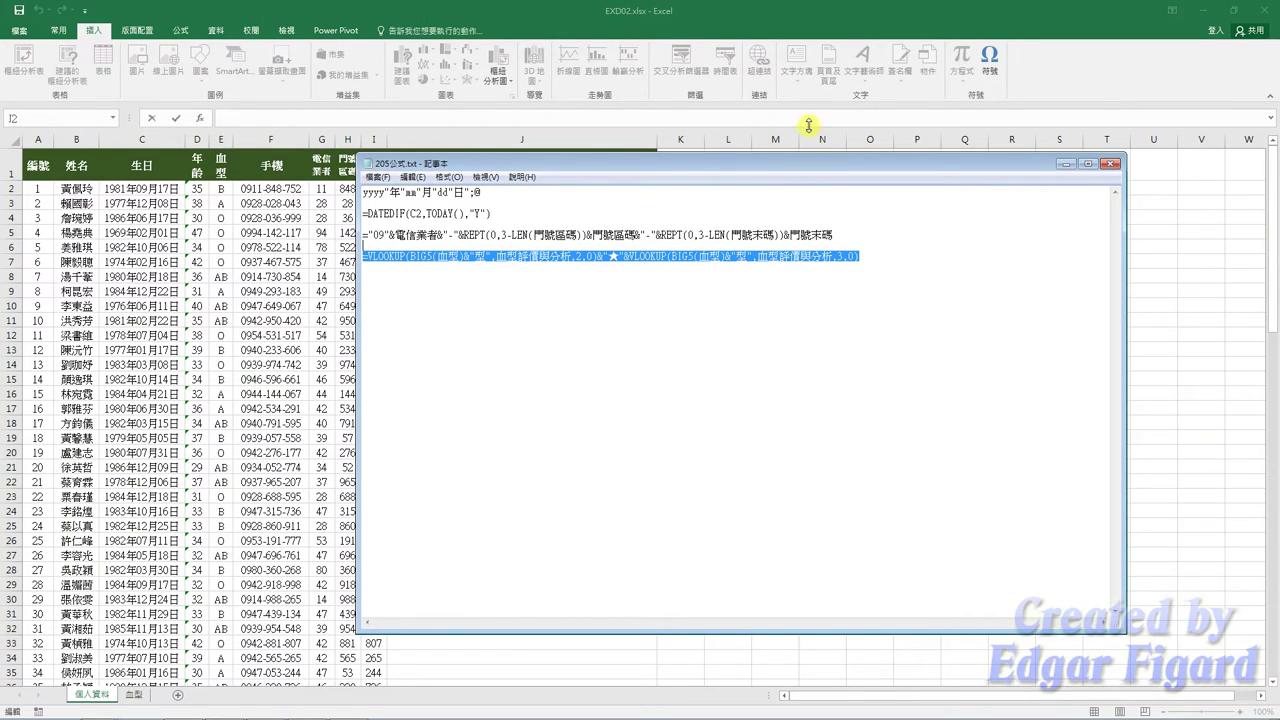
left_click(1209, 229)
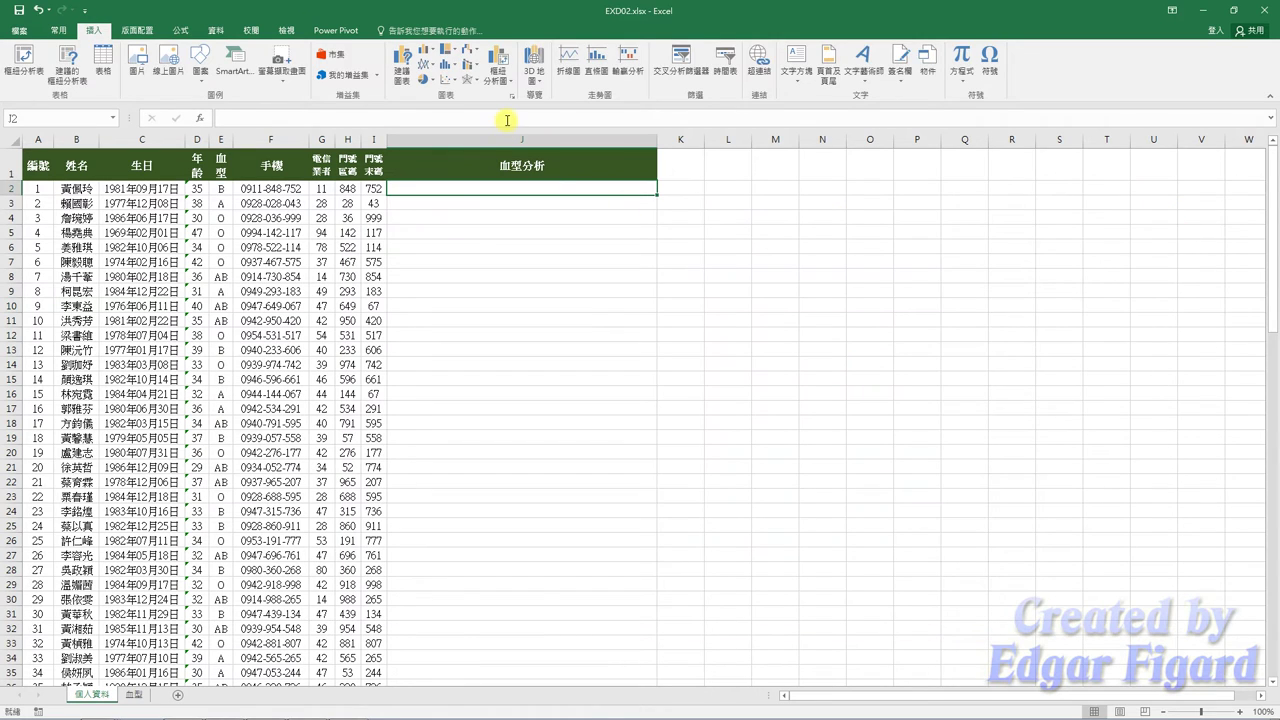
left_click(507, 118)
key("ctrl+v")
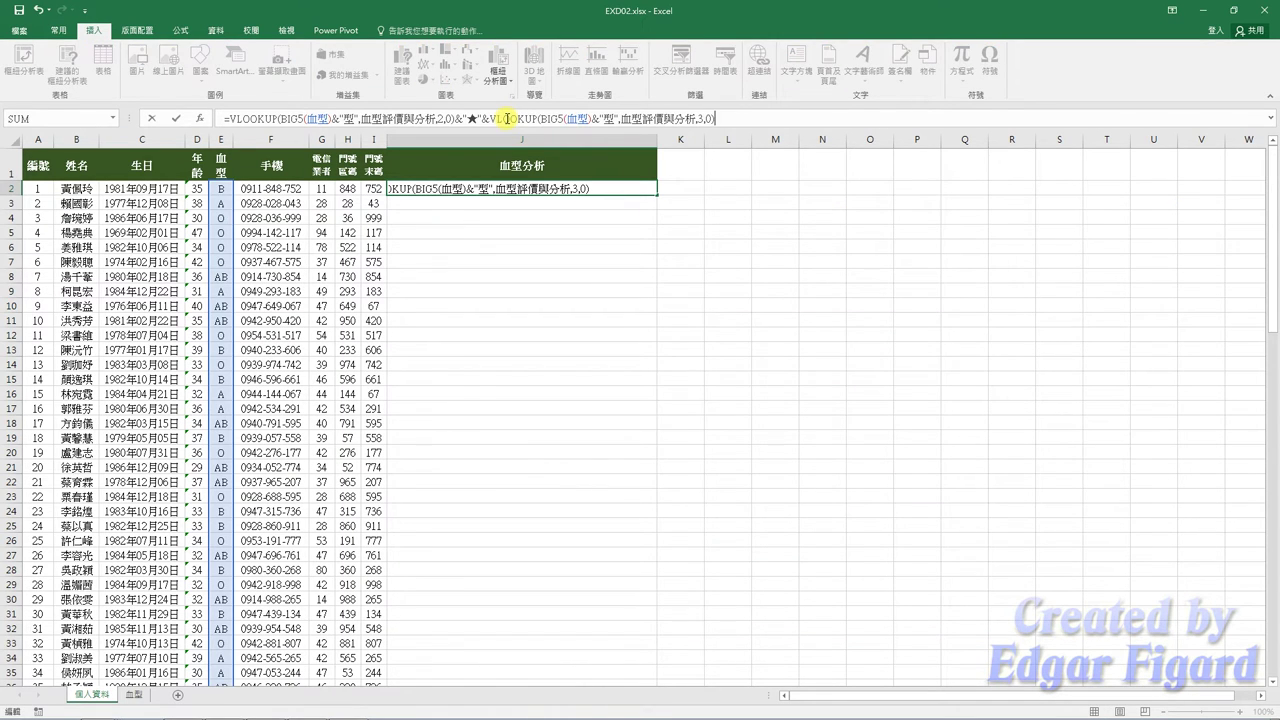
key("Return")
left_click(640, 195)
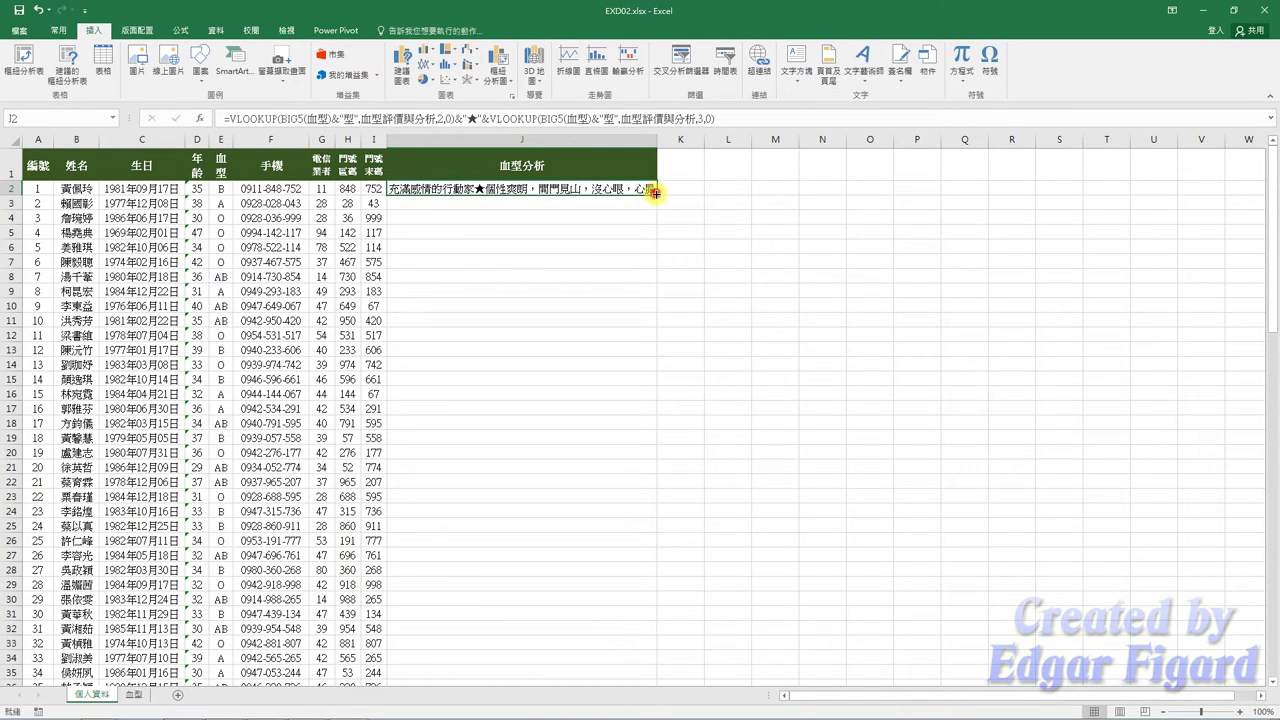
double_click(655, 193)
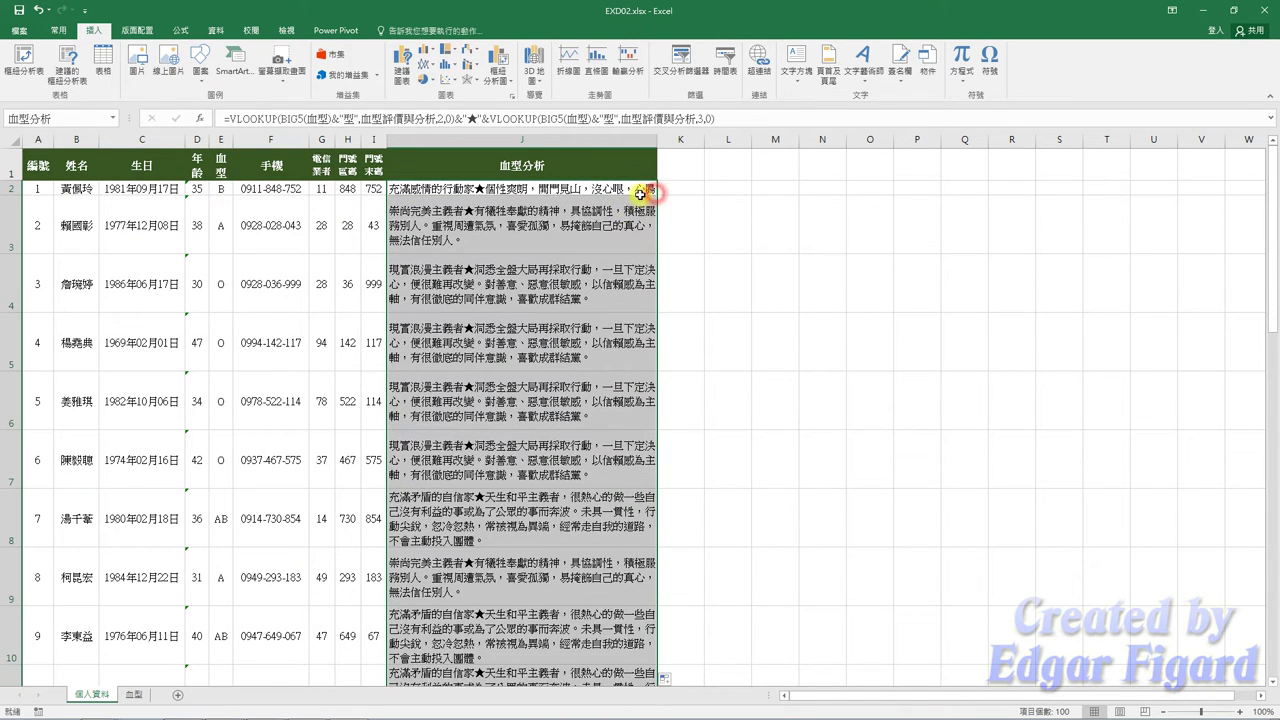
- Set the 血型分析 column text to font size 10
right_click(551, 228)
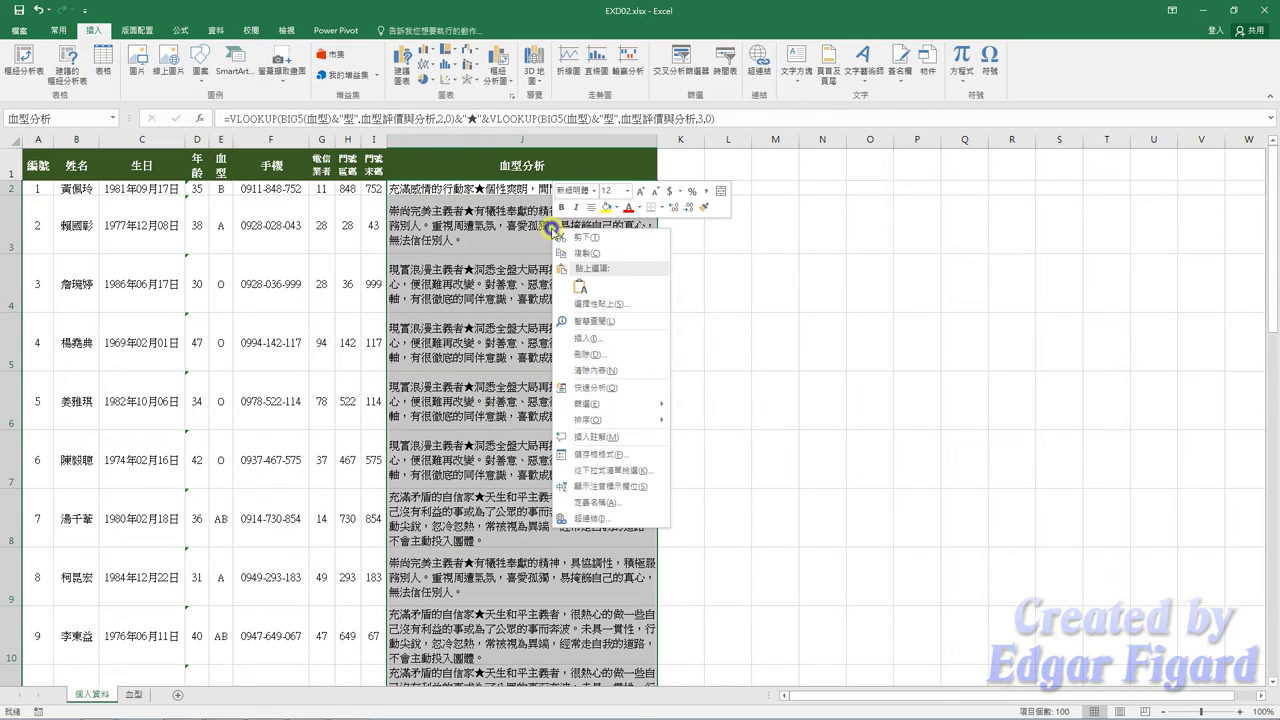
left_click(57, 30)
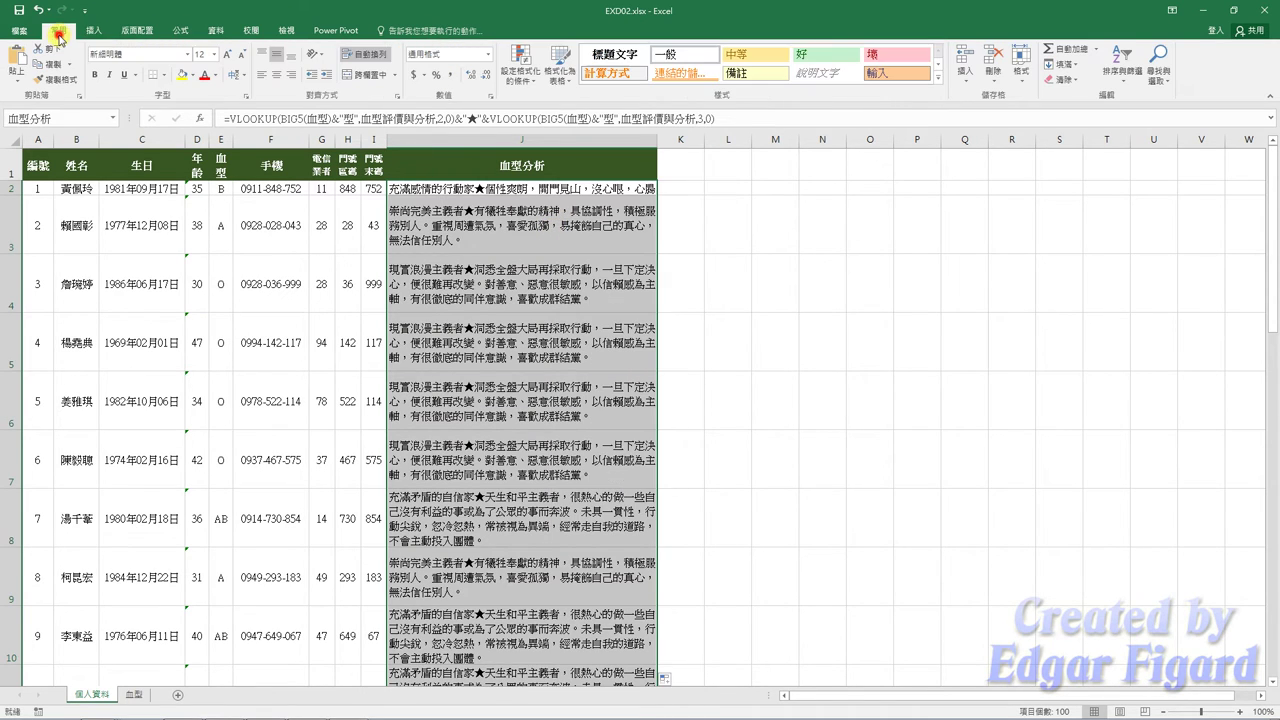
left_click(201, 54)
type("10")
key("Return")
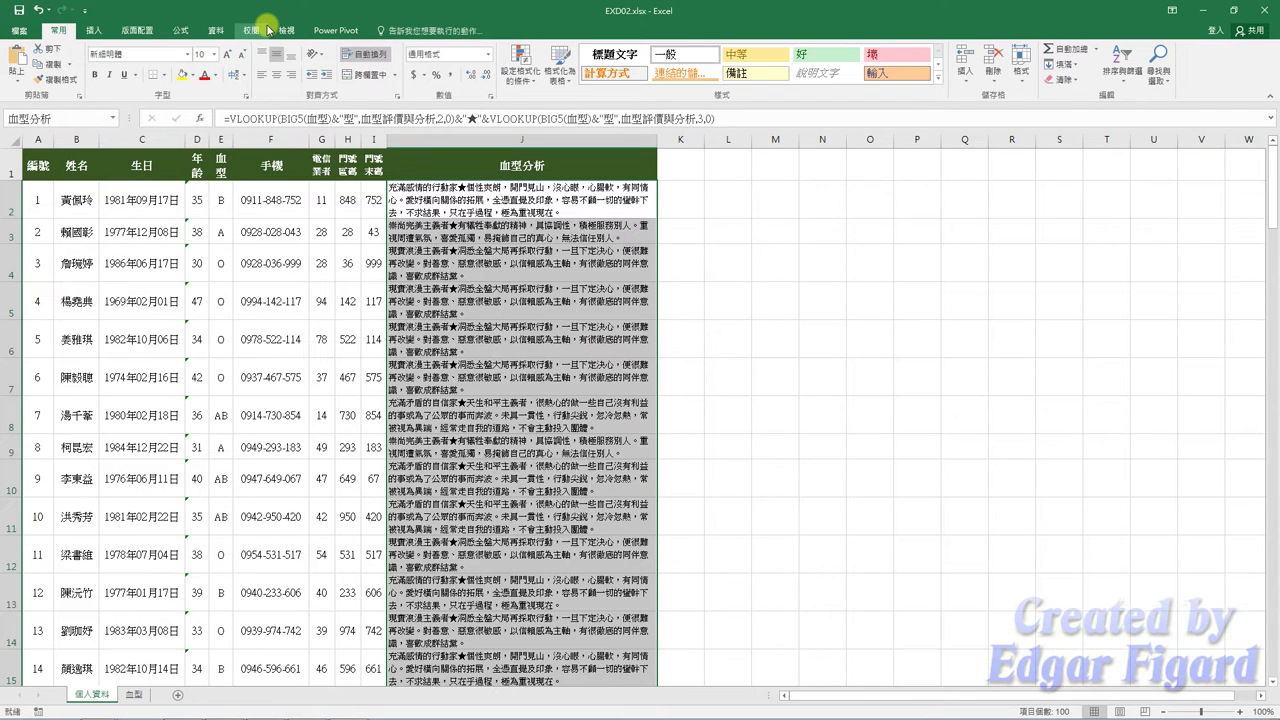
- Keep wrap text enabled for the analysis cells in Format Cells alignment
right_click(528, 191)
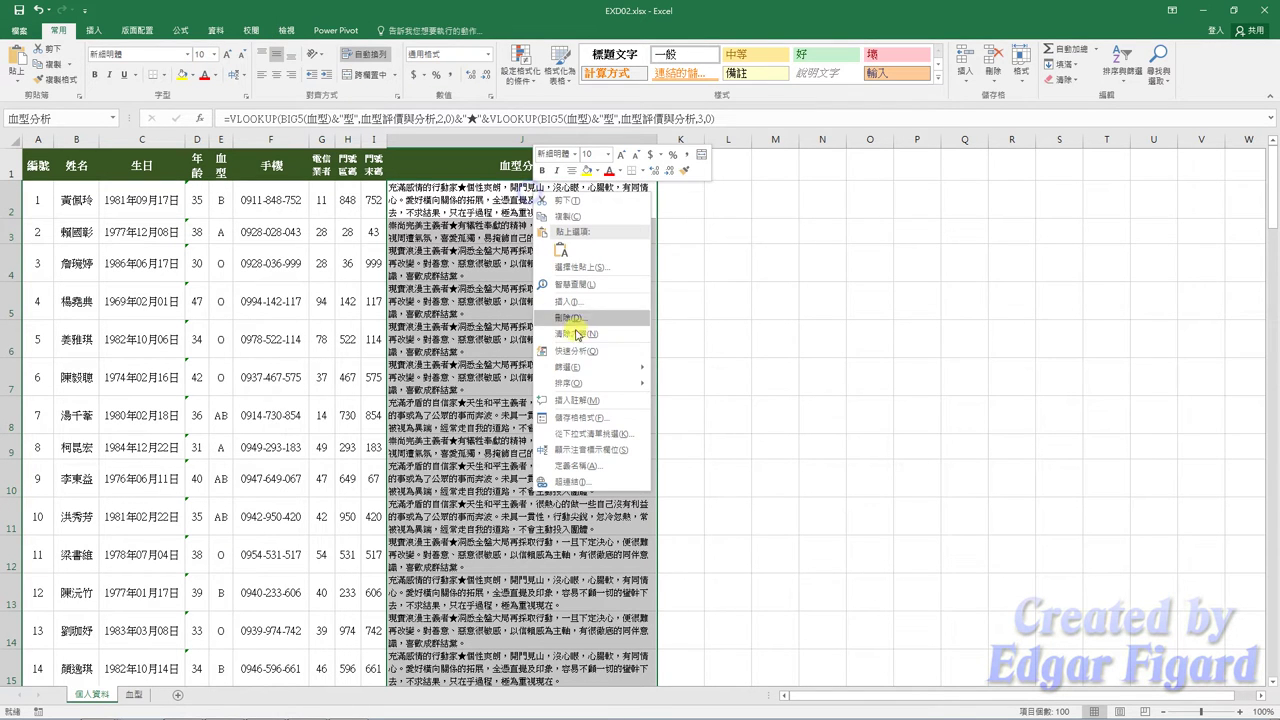
left_click(591, 413)
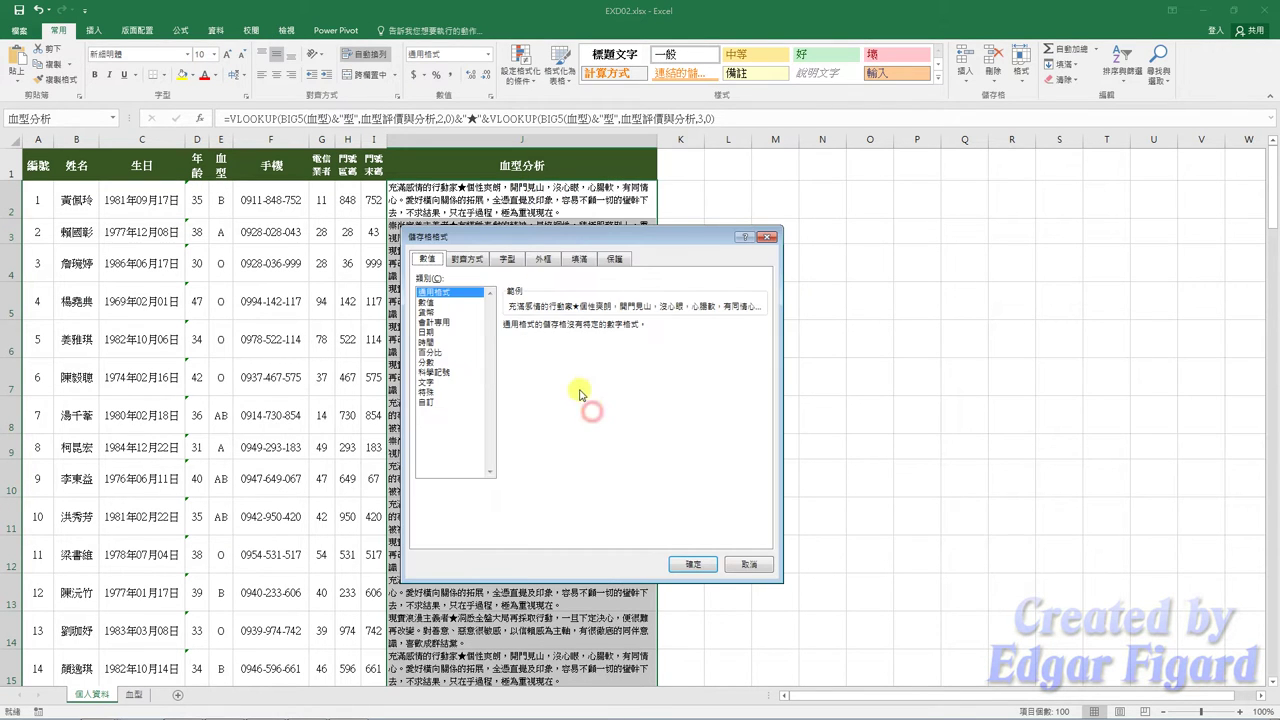
left_click(467, 259)
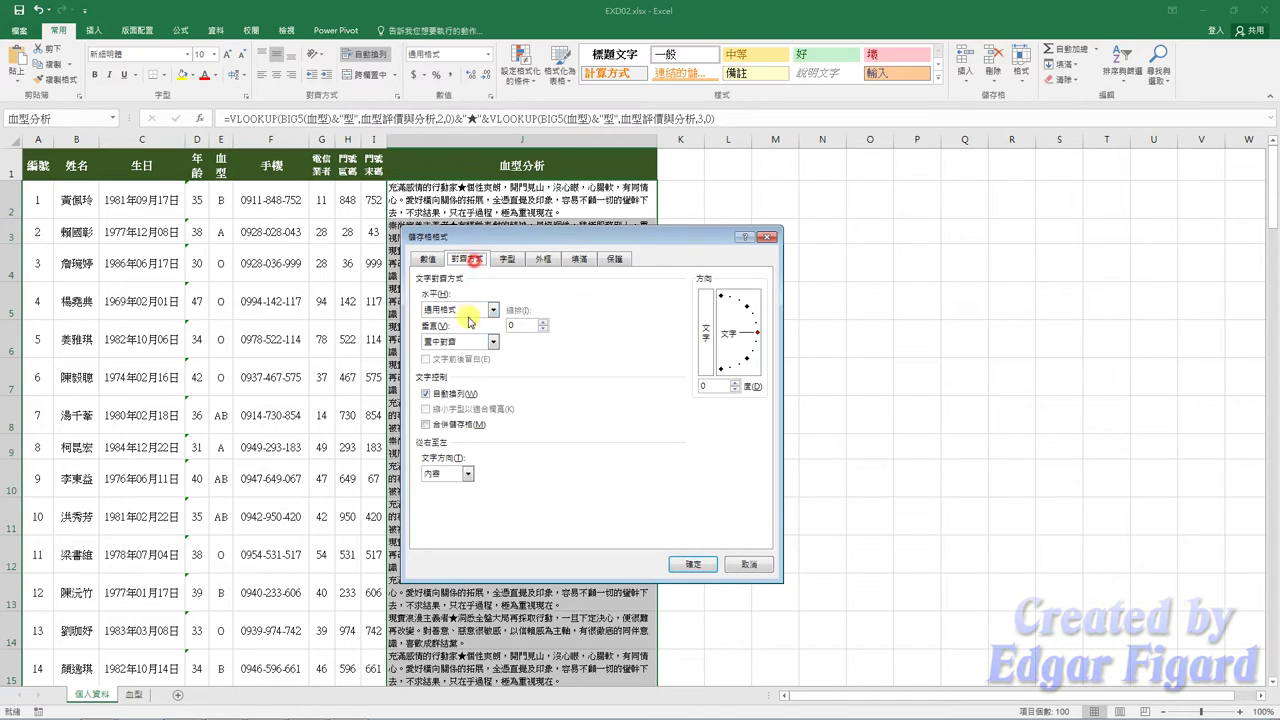
left_click(690, 565)
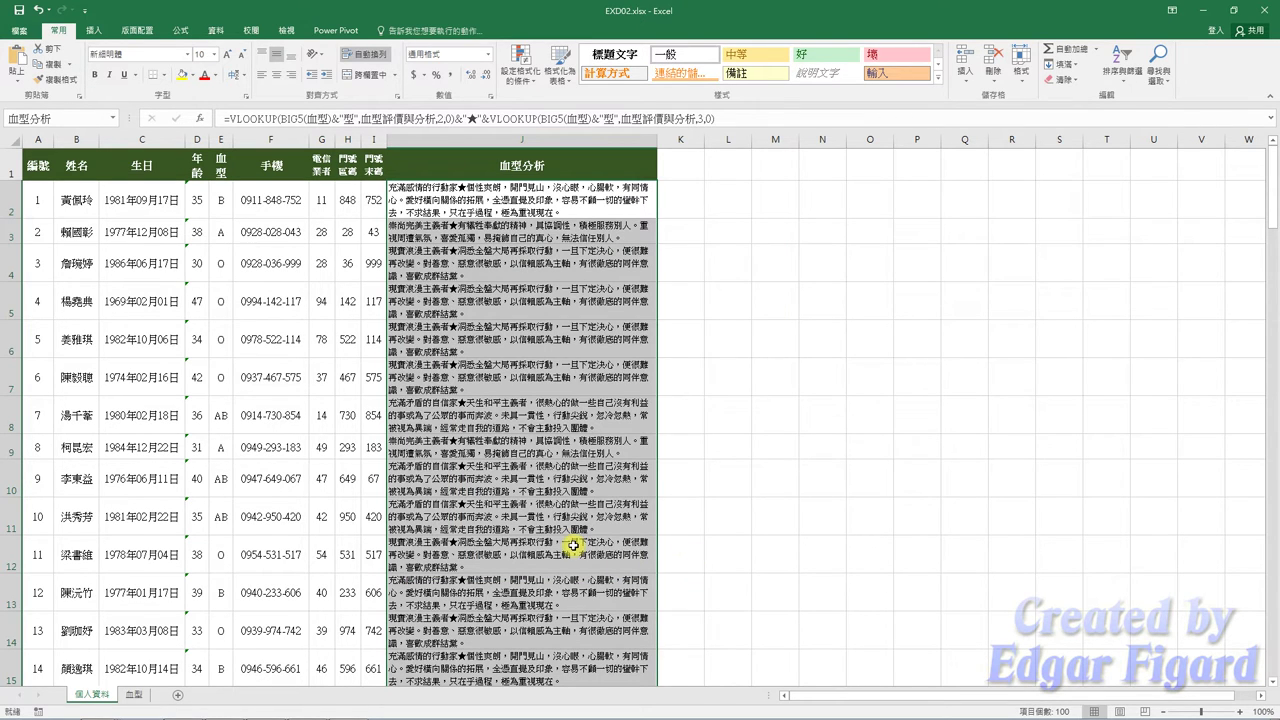
left_click(395, 522)
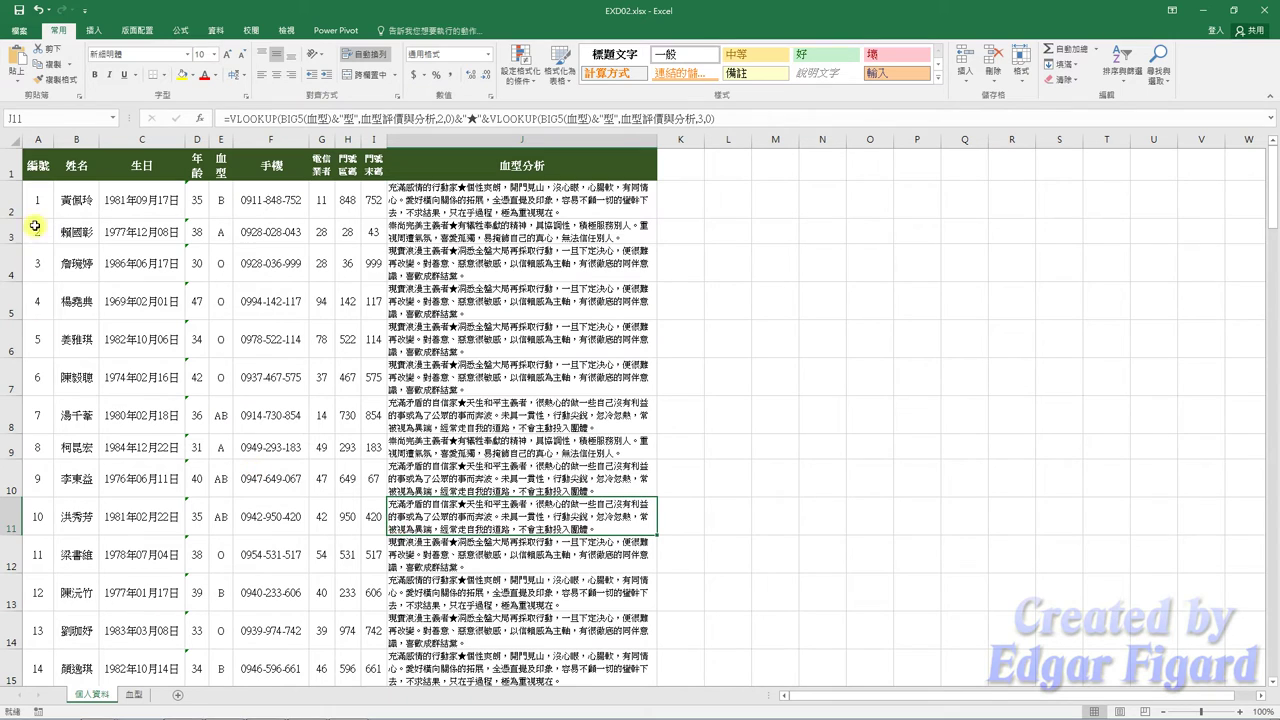
- Set rows 2 through 101 to a row height of 60
left_click(7, 196)
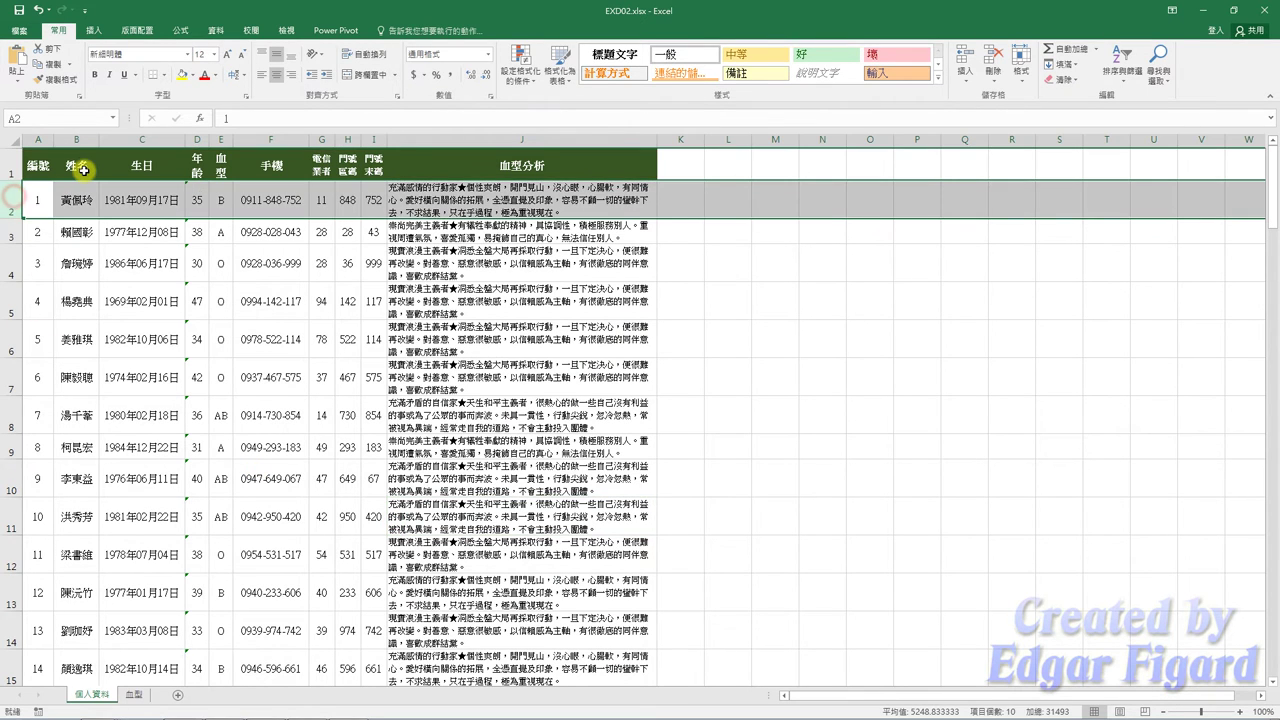
key("ctrl+shift+Down")
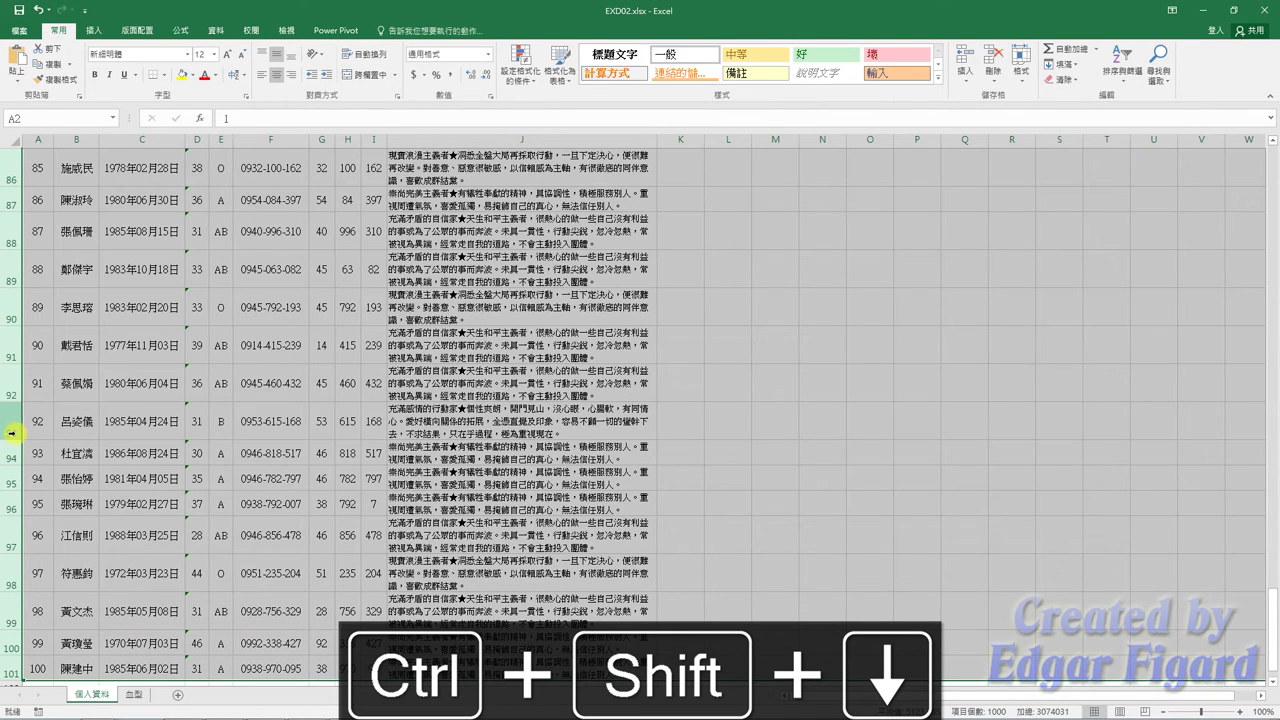
right_click(17, 434)
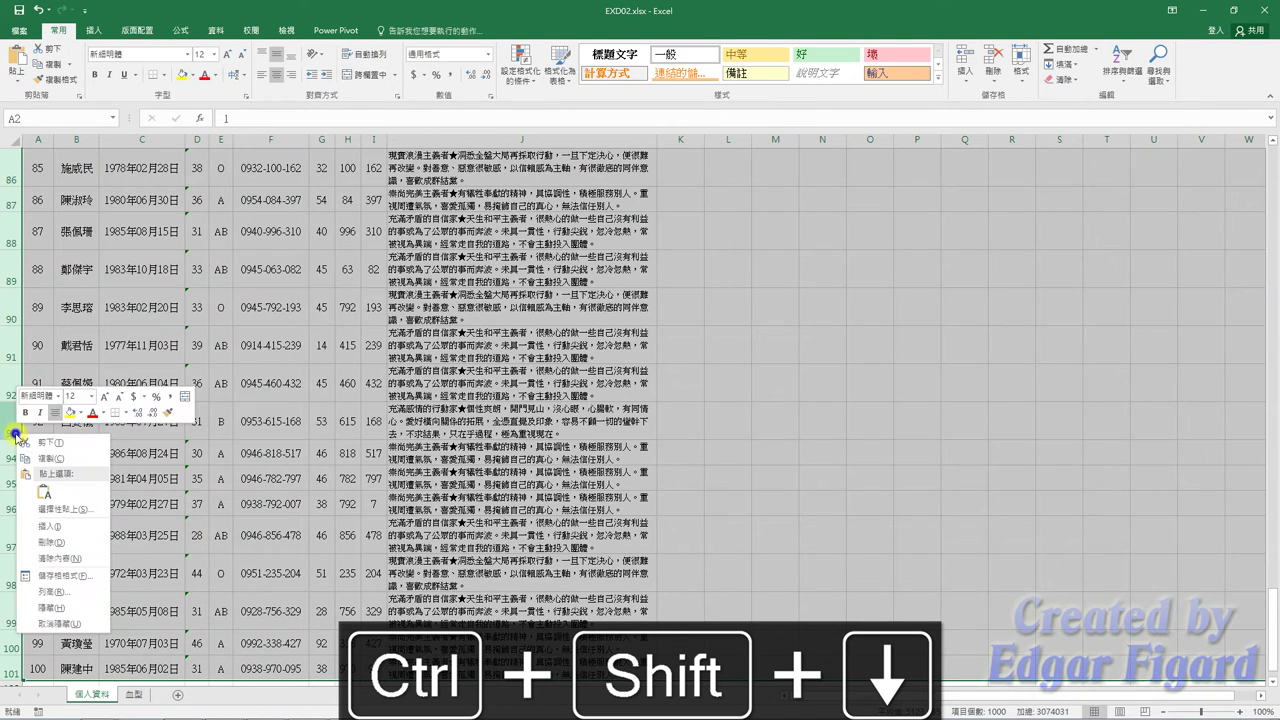
left_click(50, 591)
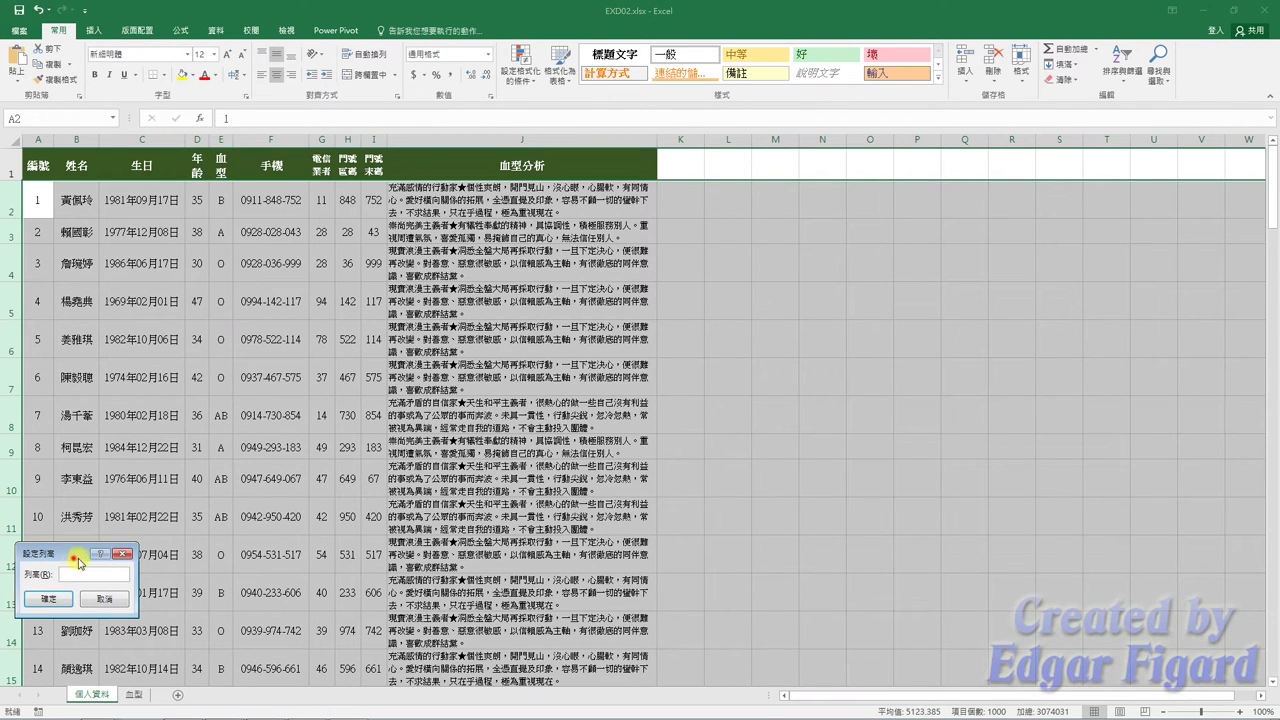
left_click_drag(74, 555, 387, 403)
left_click(389, 411)
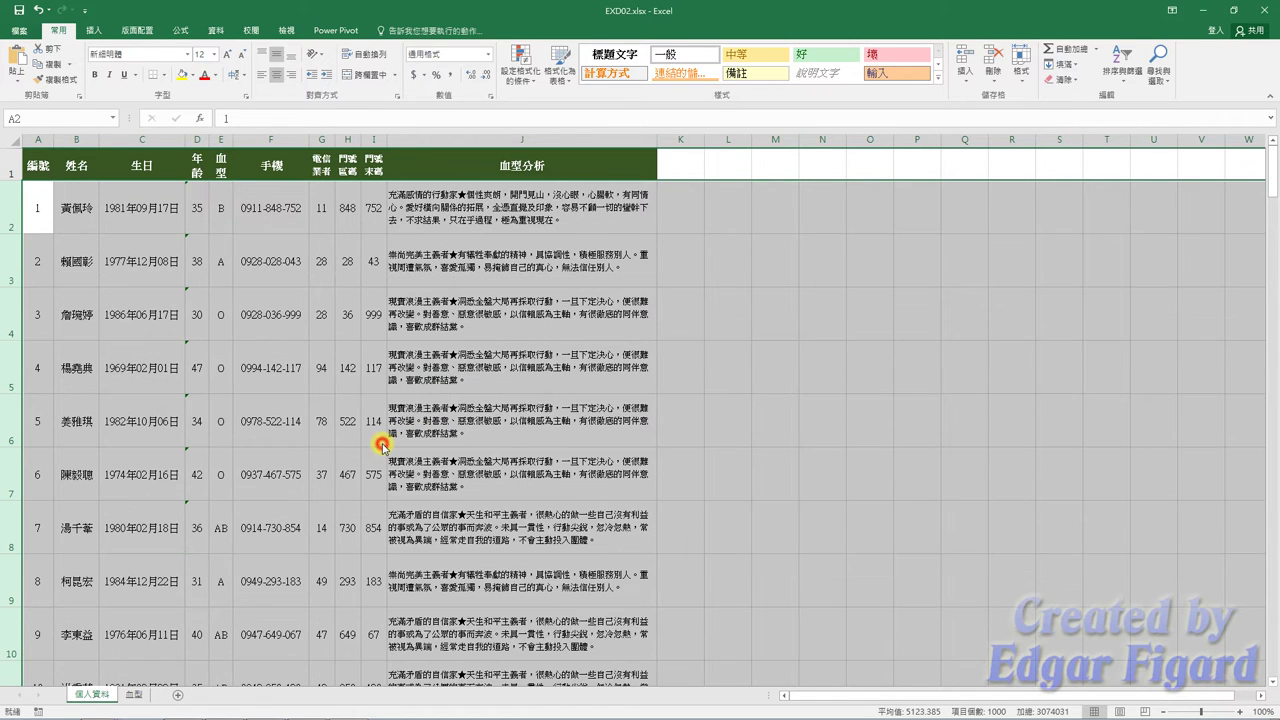
left_click(376, 440)
- Select the full data range A1:J101
left_click(34, 166)
key("ctrl+shift+Right")
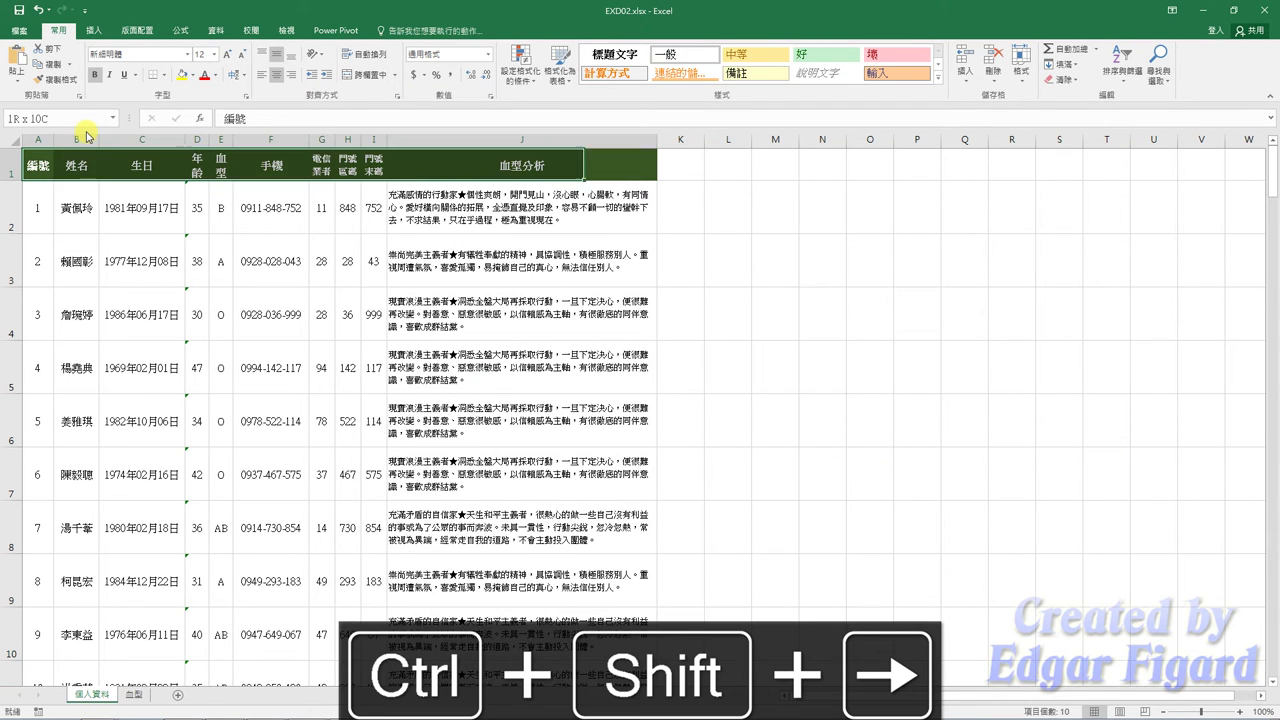
key("ctrl+shift+Down")
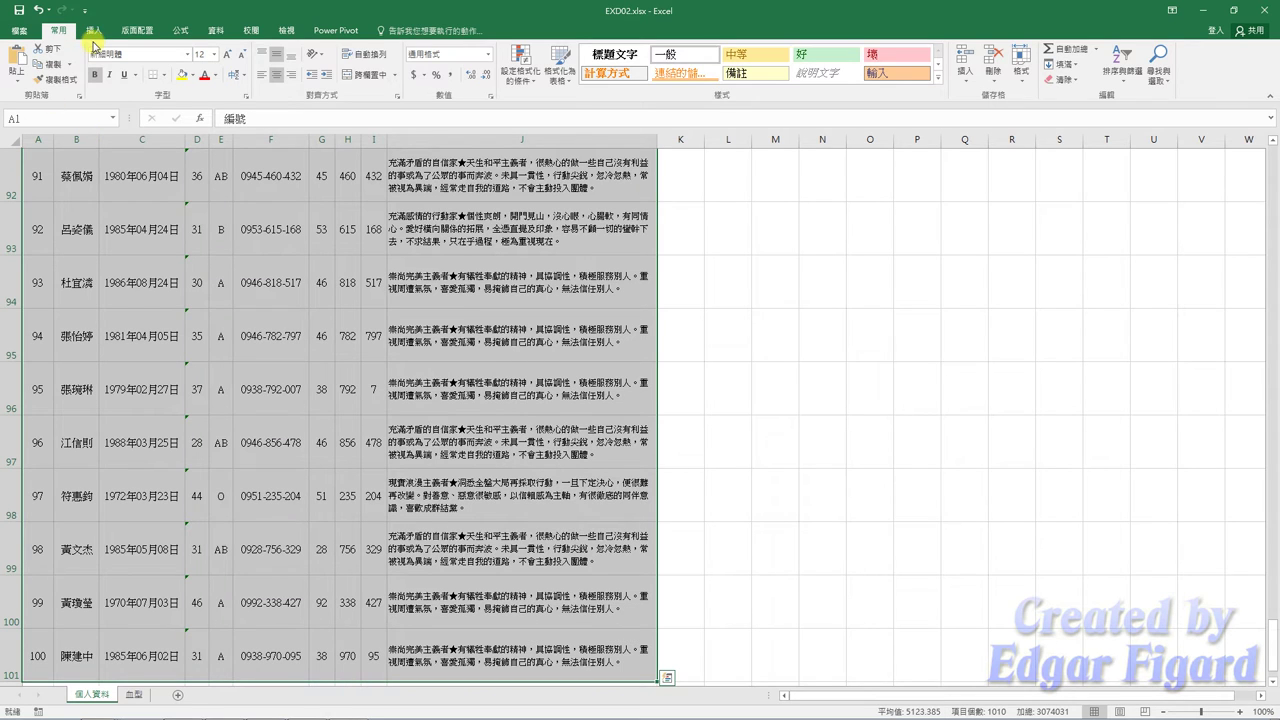
- Convert A1:J101 into a table with headers and apply the green medium table style
left_click(94, 30)
left_click(117, 70)
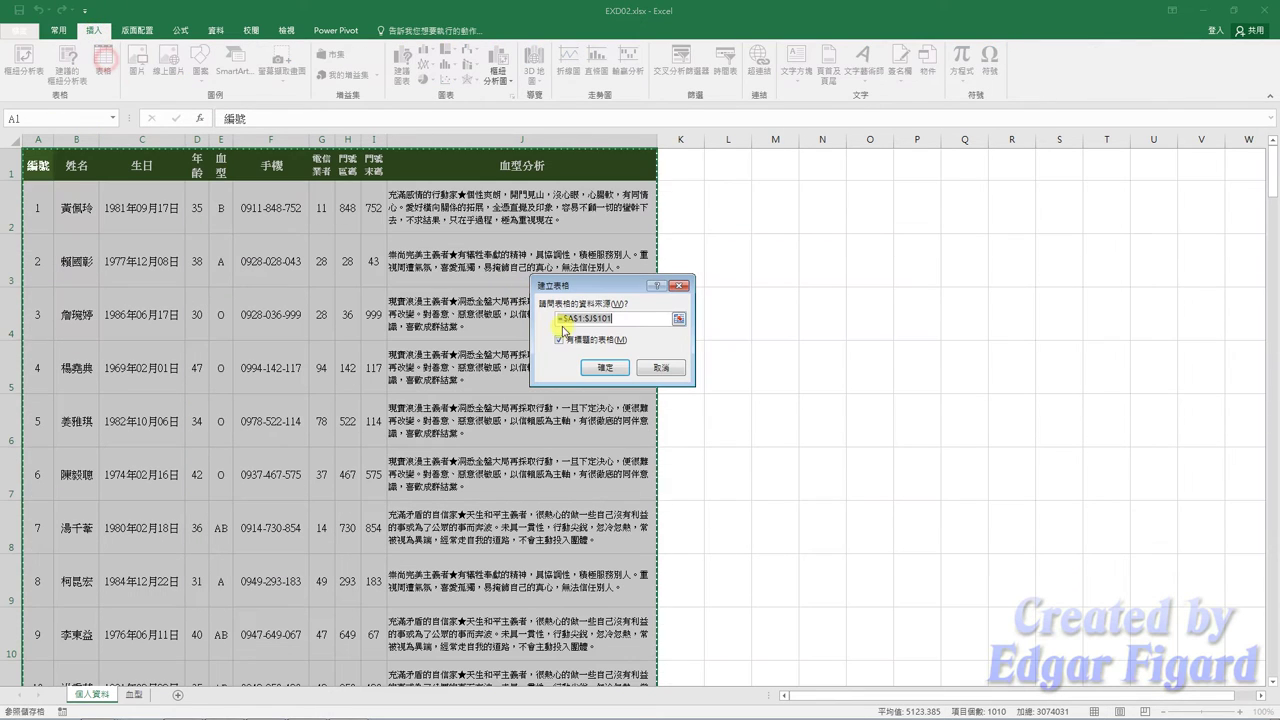
left_click(607, 368)
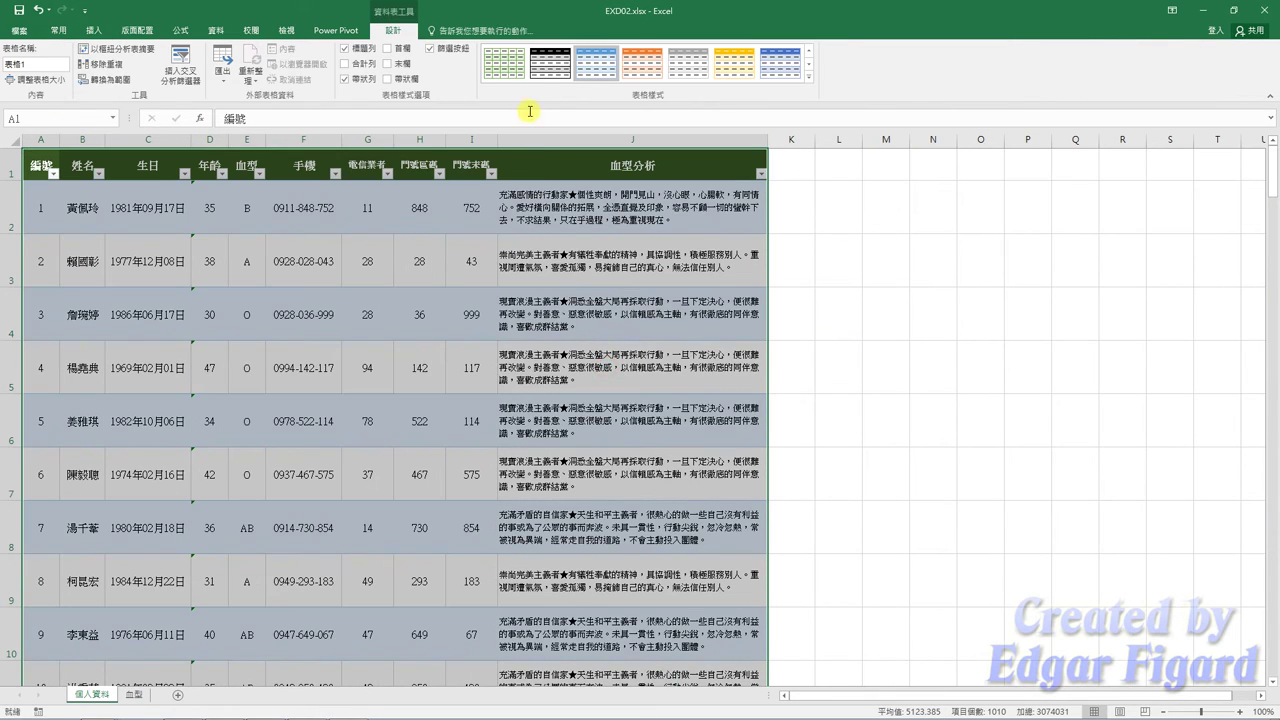
left_click(812, 77)
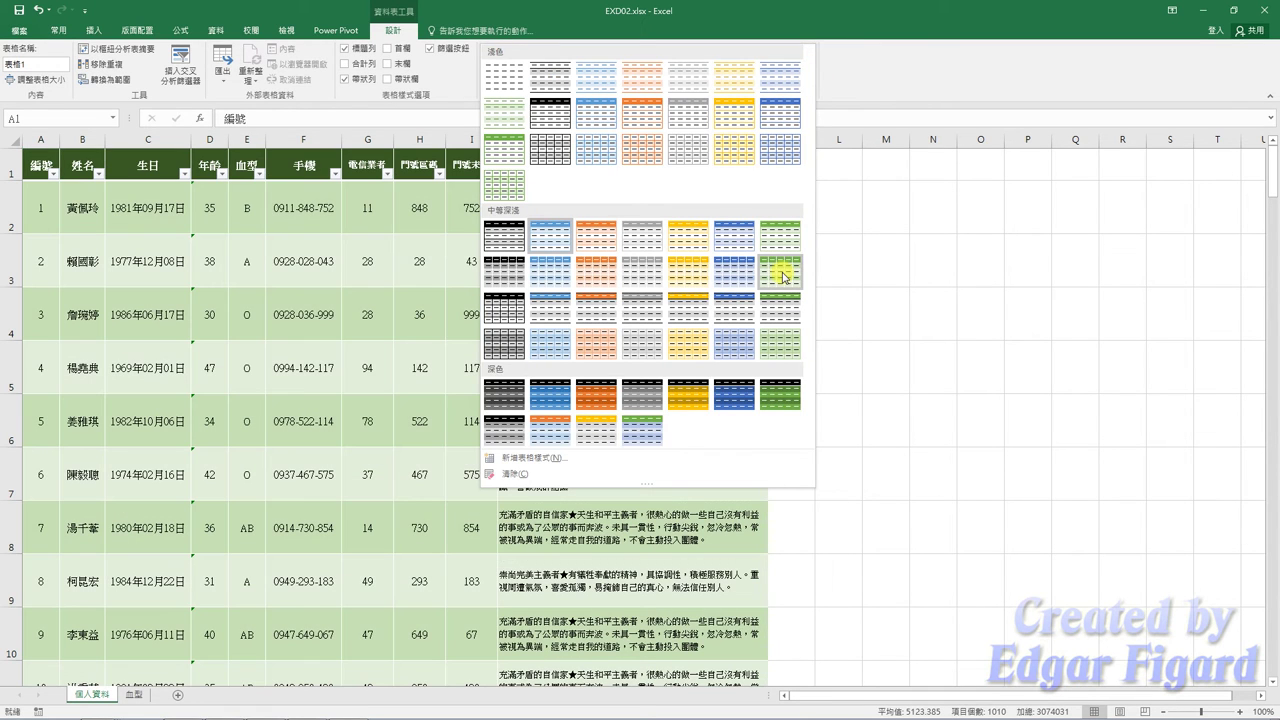
left_click(780, 270)
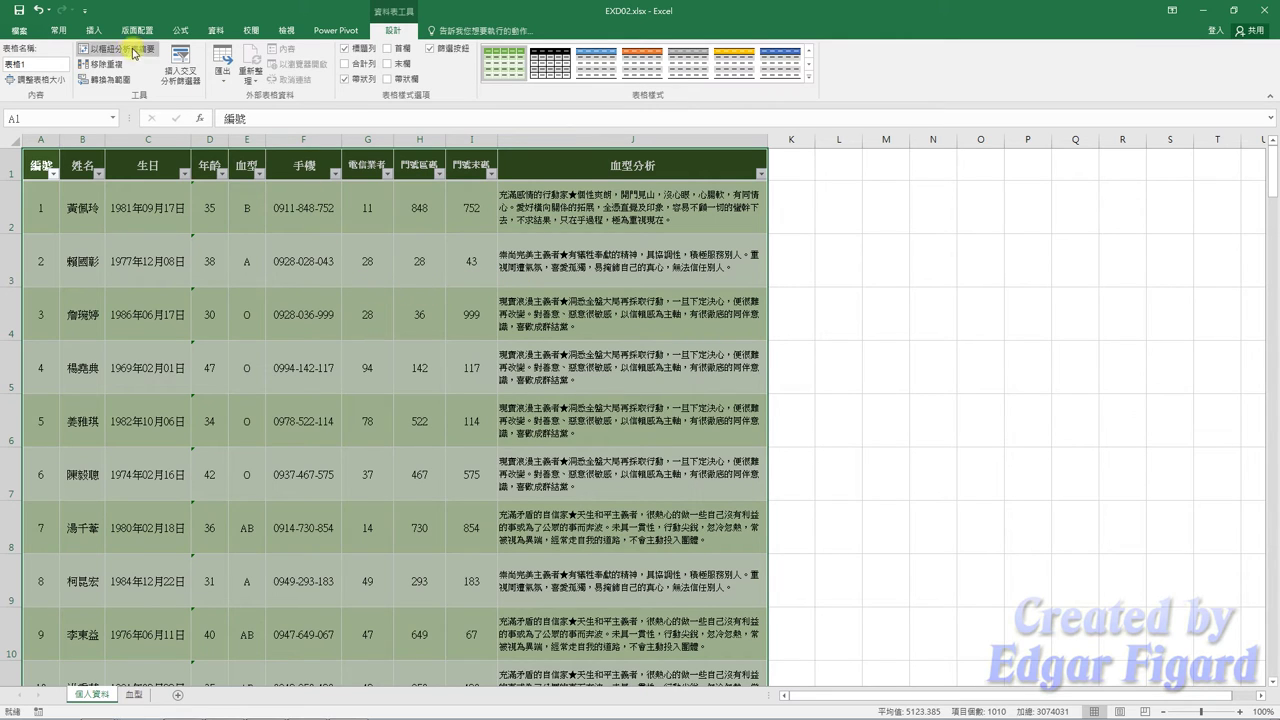
- Set landscape orientation, 0.6 left and right margins, and center the page horizontally
left_click(130, 32)
left_click(299, 96)
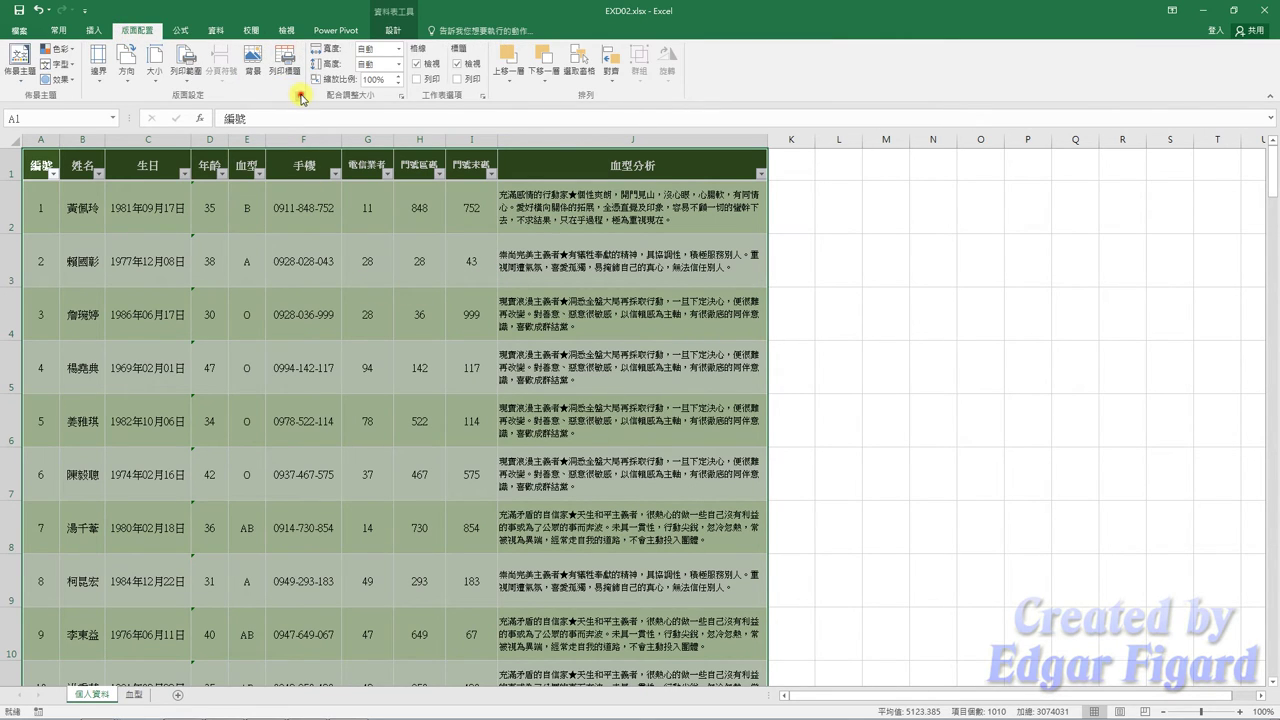
left_click(612, 226)
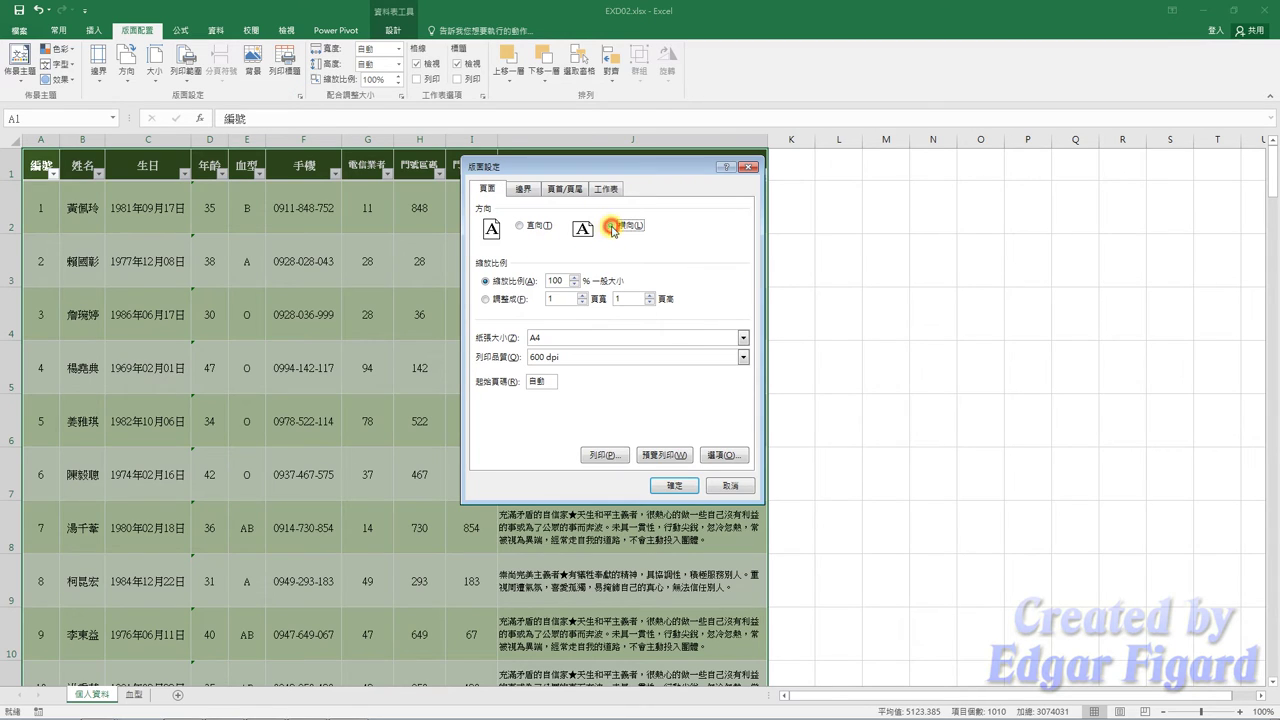
left_click(526, 190)
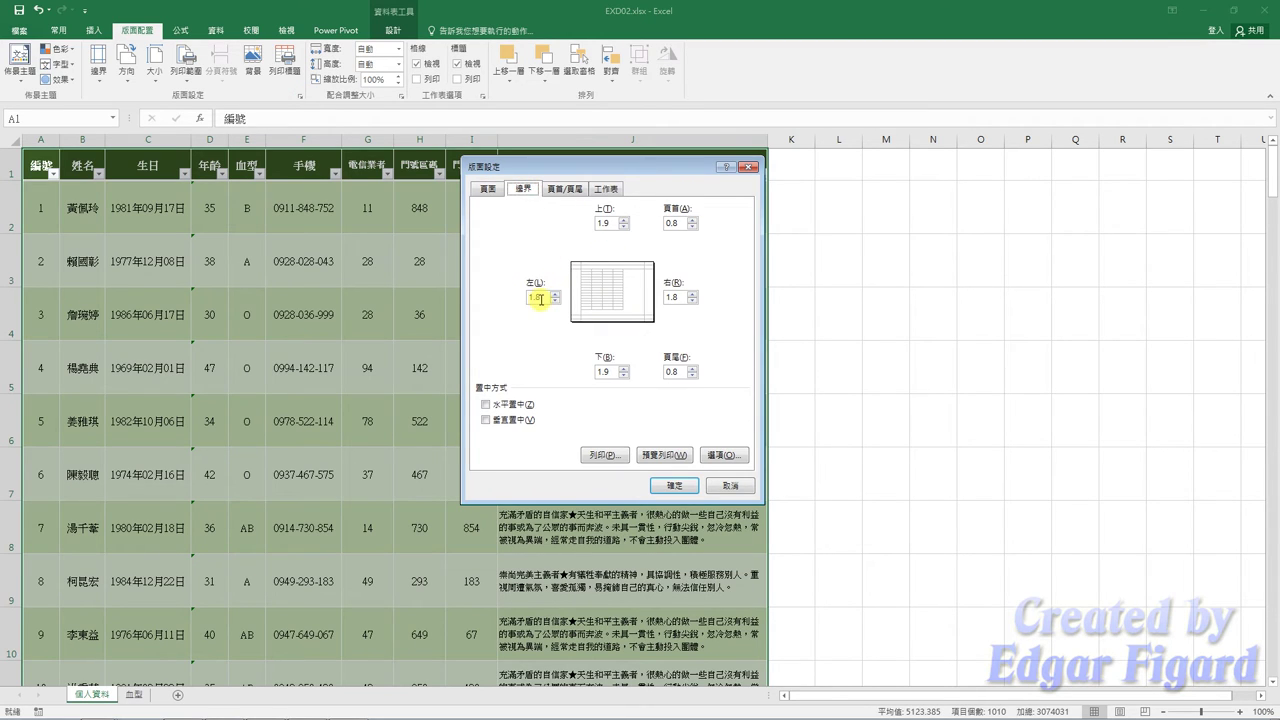
double_click(537, 297)
type("0.6")
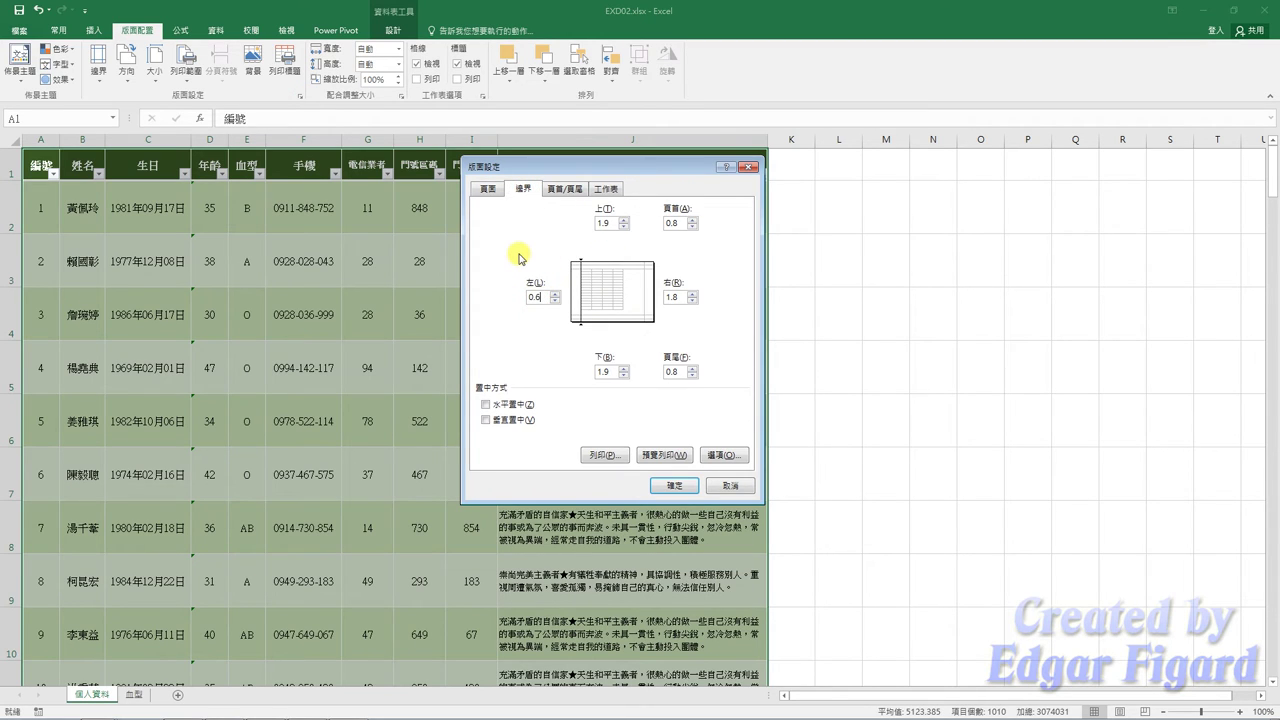
double_click(680, 297)
type("0.6")
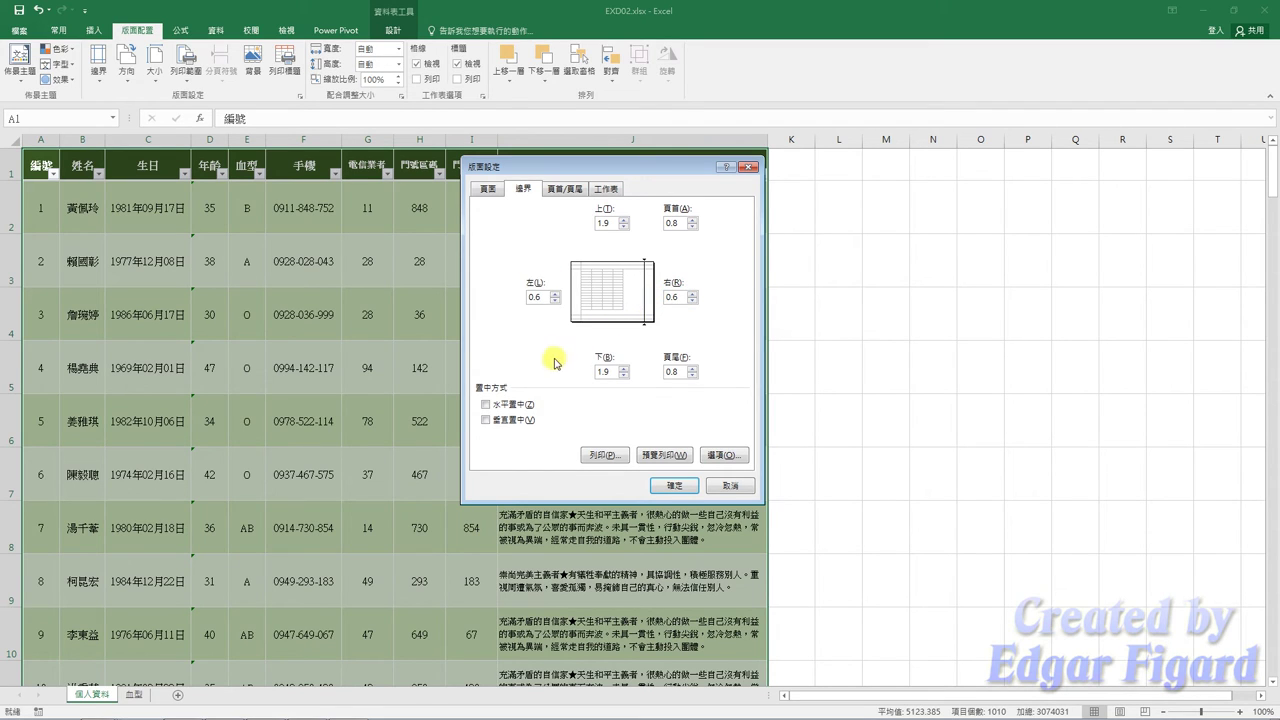
left_click(508, 404)
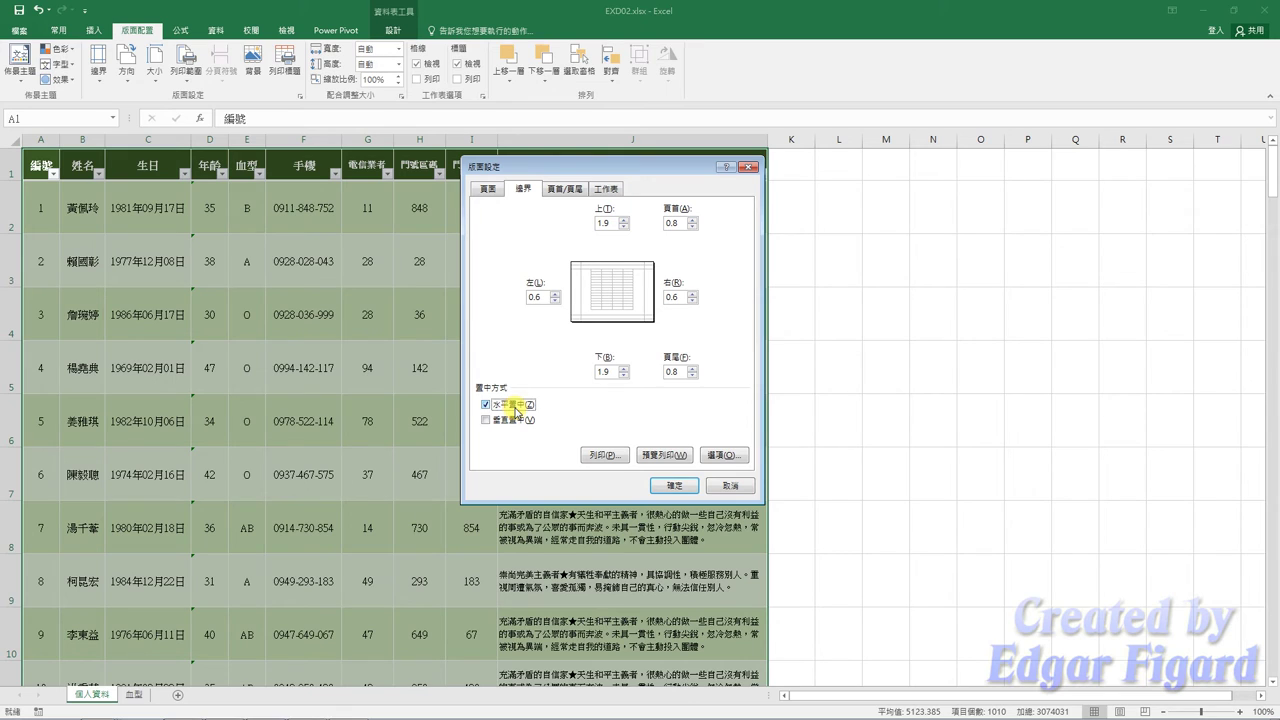
- Set row 1 ($1:$1) to repeat as the print title row
left_click(610, 189)
left_click(741, 241)
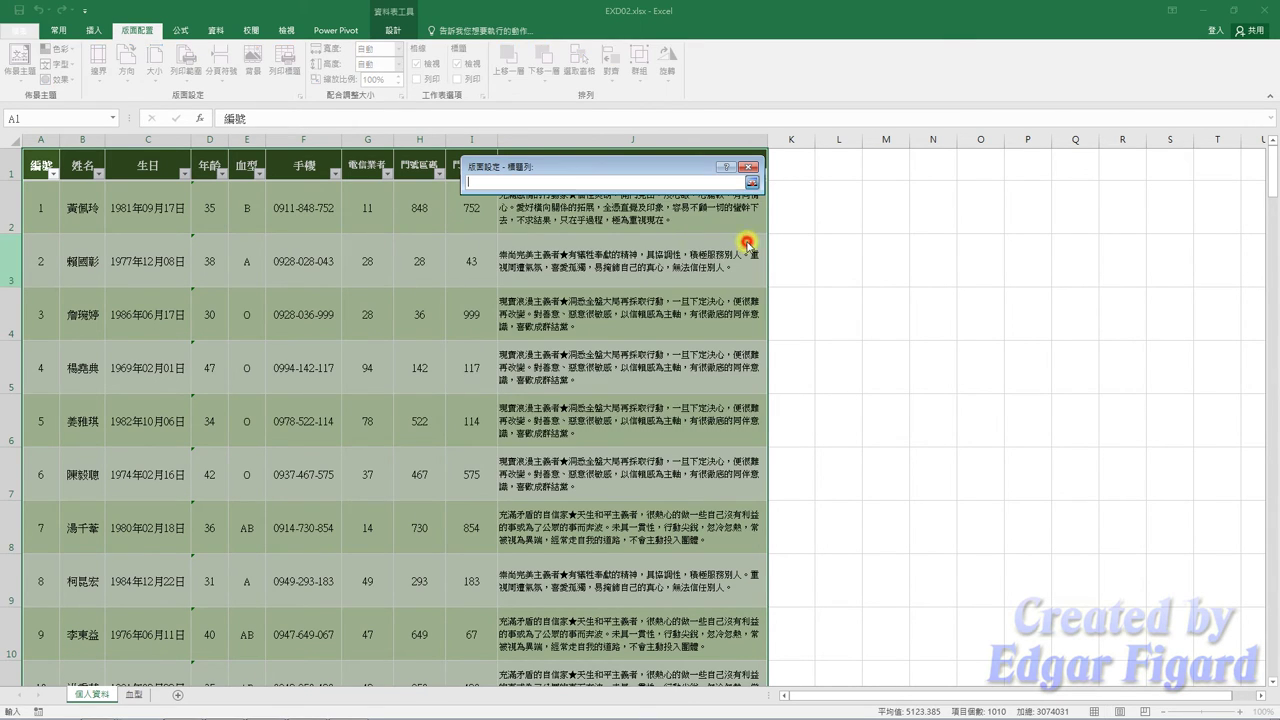
left_click(12, 165)
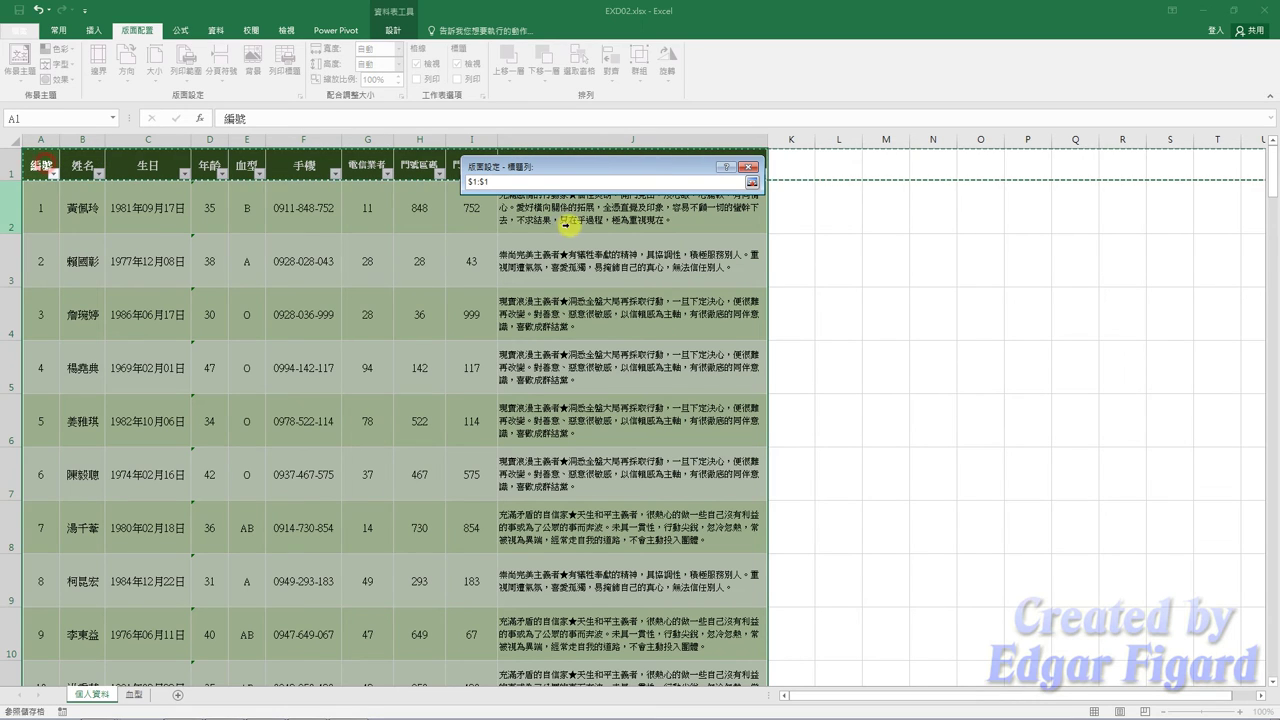
left_click(751, 182)
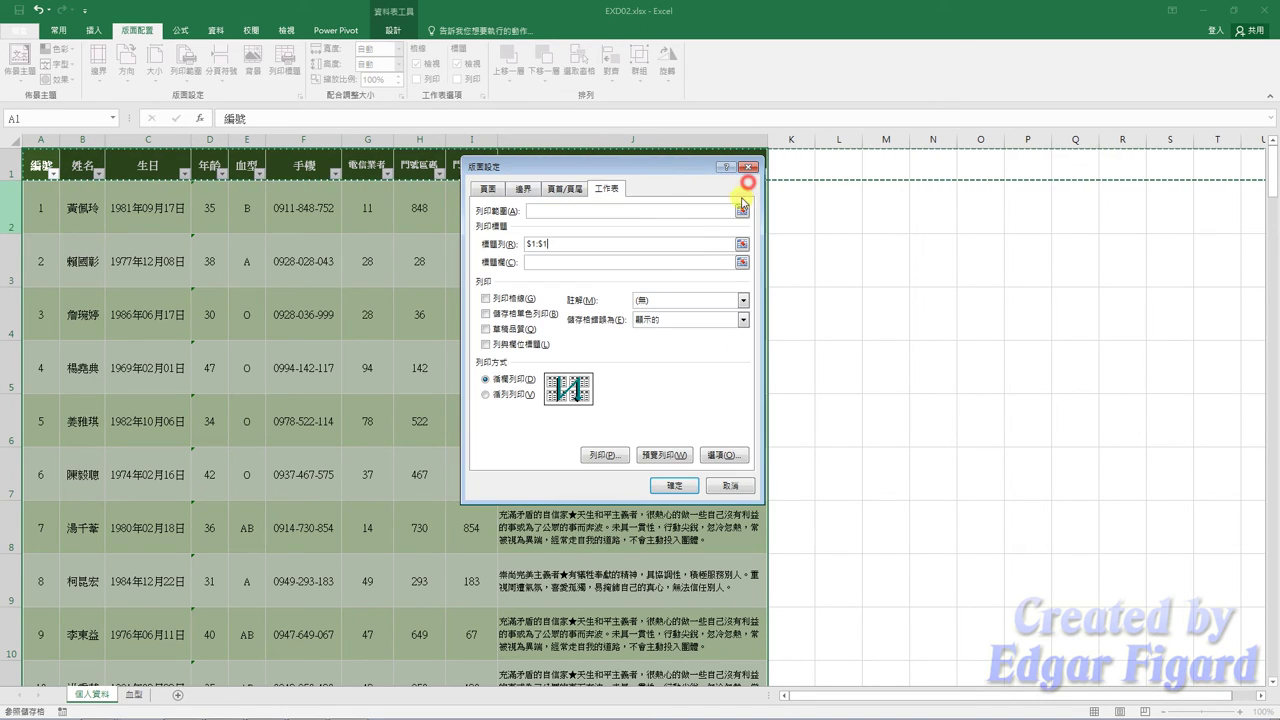
- Add the 第1頁，共?頁 page-number footer and confirm the page setup
left_click(570, 242)
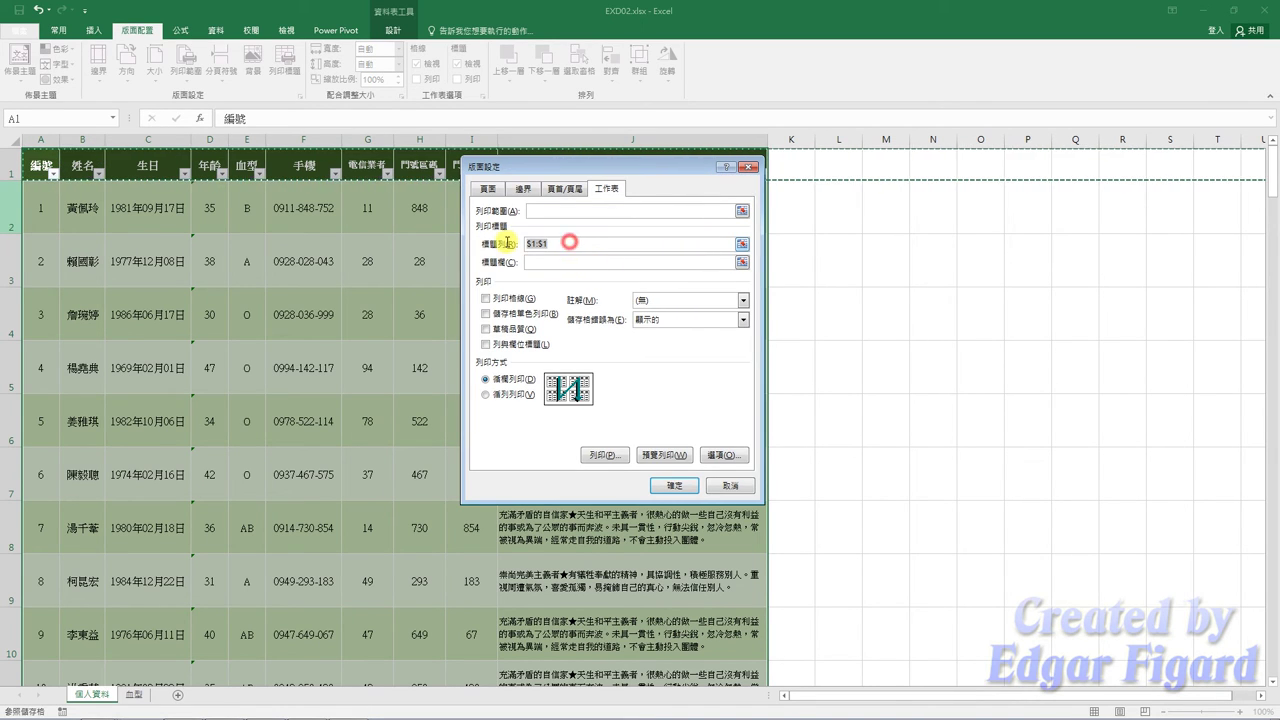
left_click(563, 189)
left_click(640, 290)
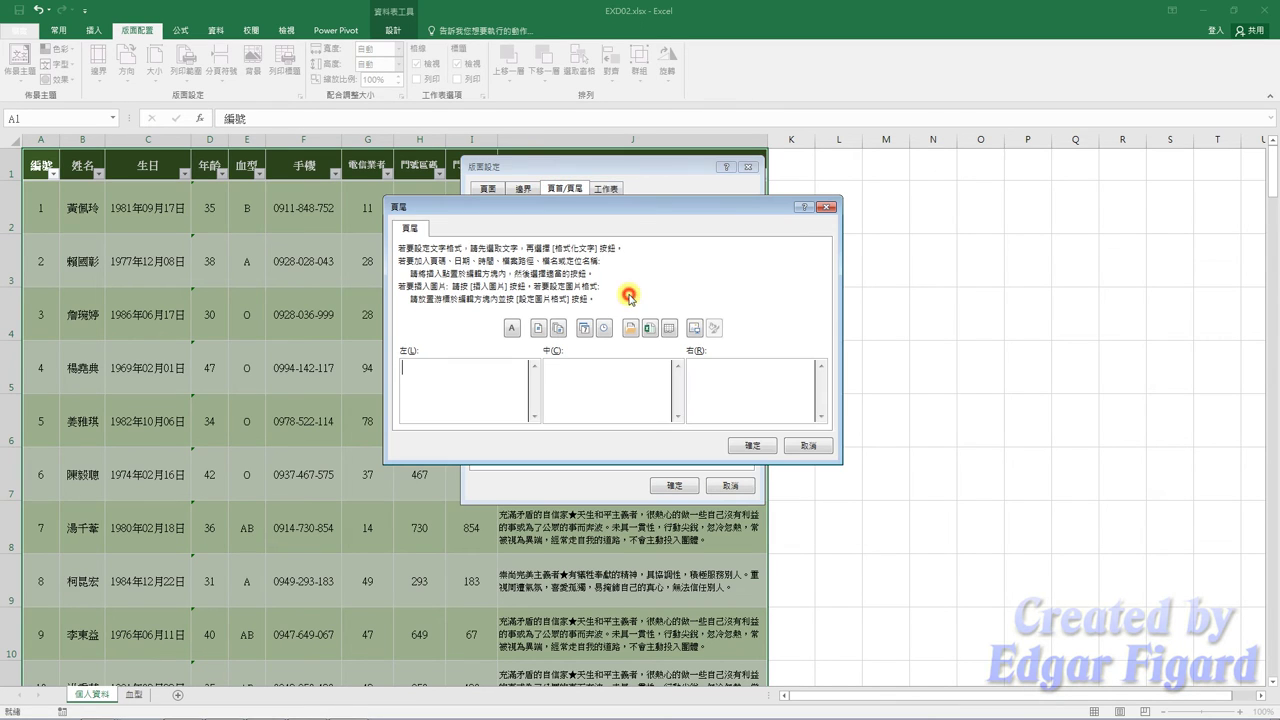
left_click(795, 452)
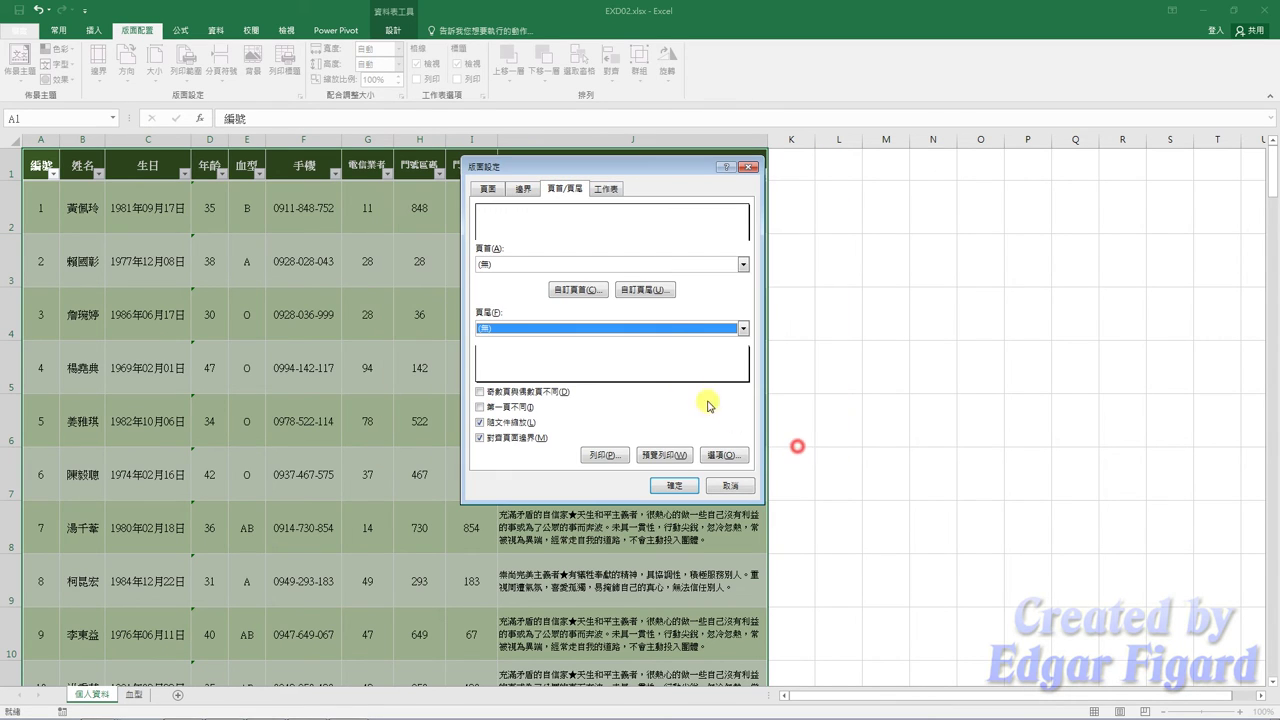
left_click(663, 328)
left_click(607, 362)
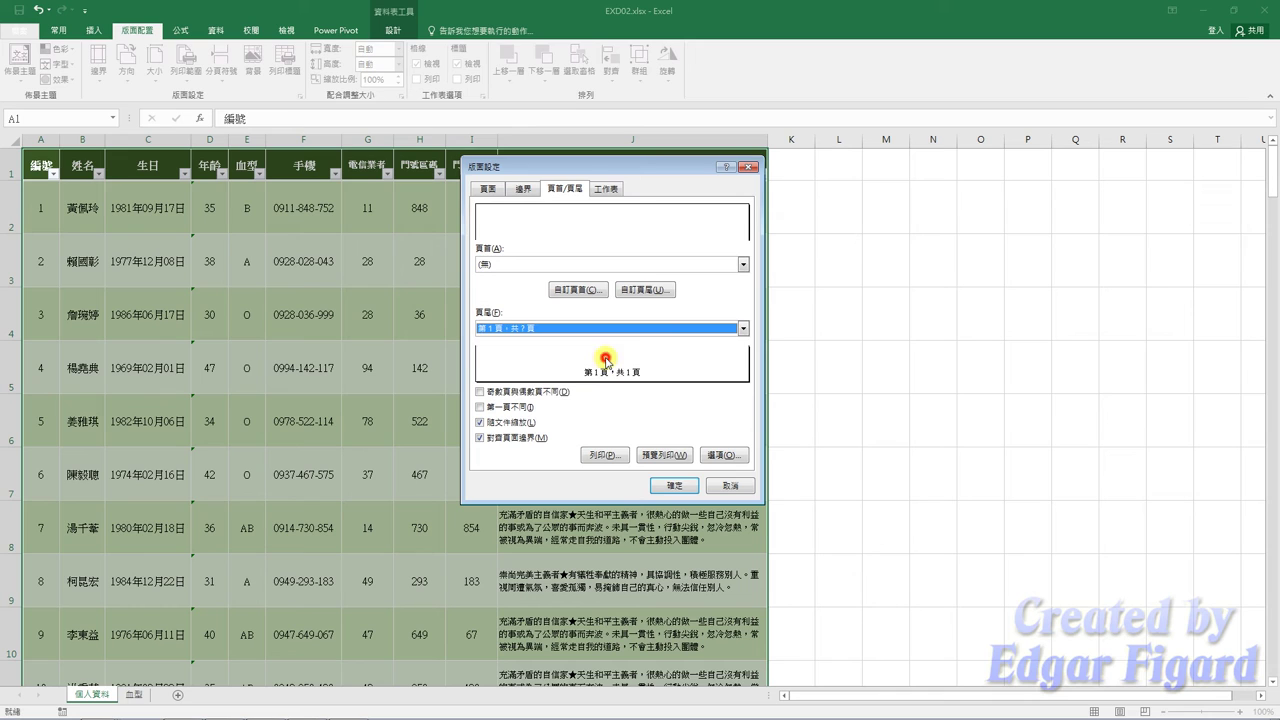
left_click(672, 485)
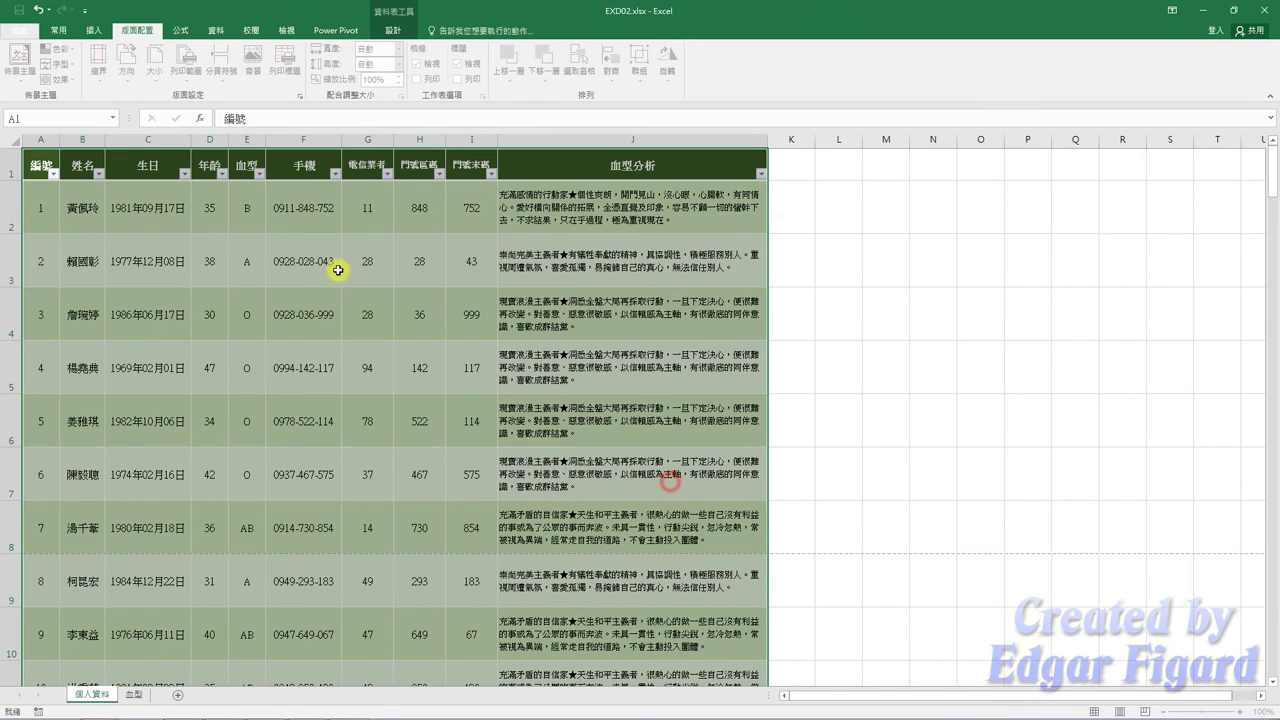
left_click(19, 32)
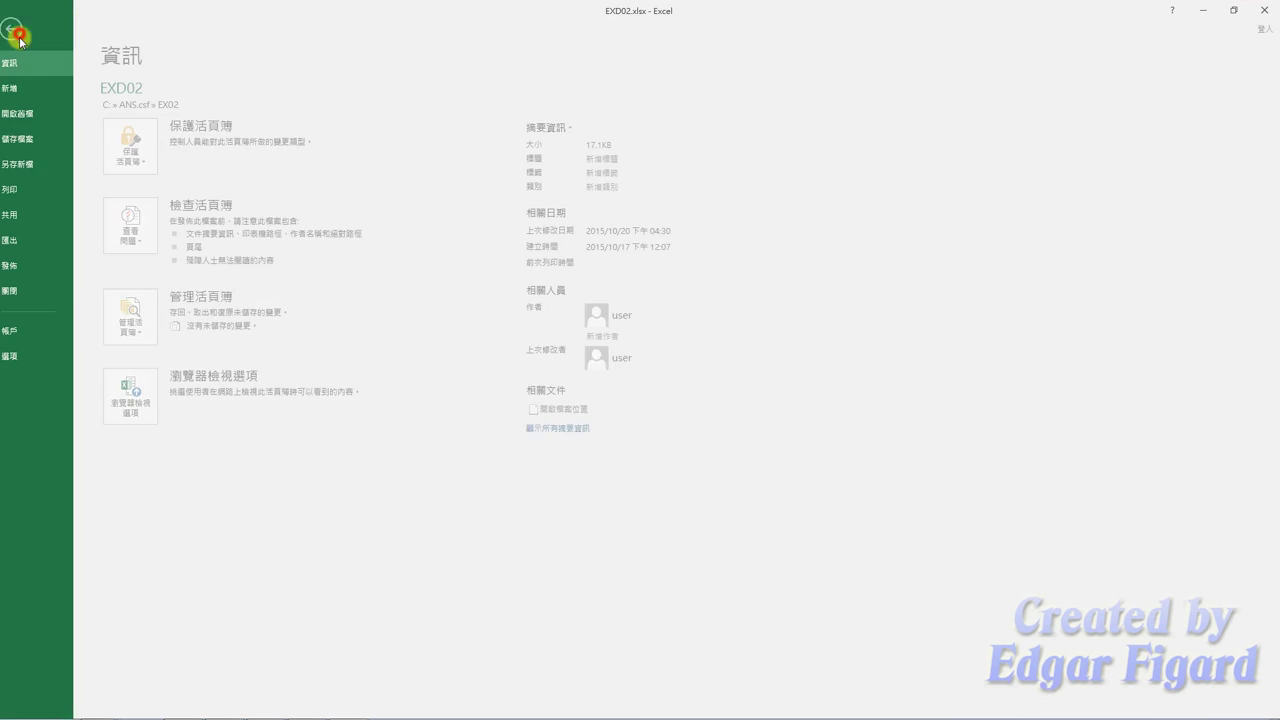
- Save the workbook into the EX02 folder as EXa02.xlsx instead of EXD02, then close Excel
left_click(30, 164)
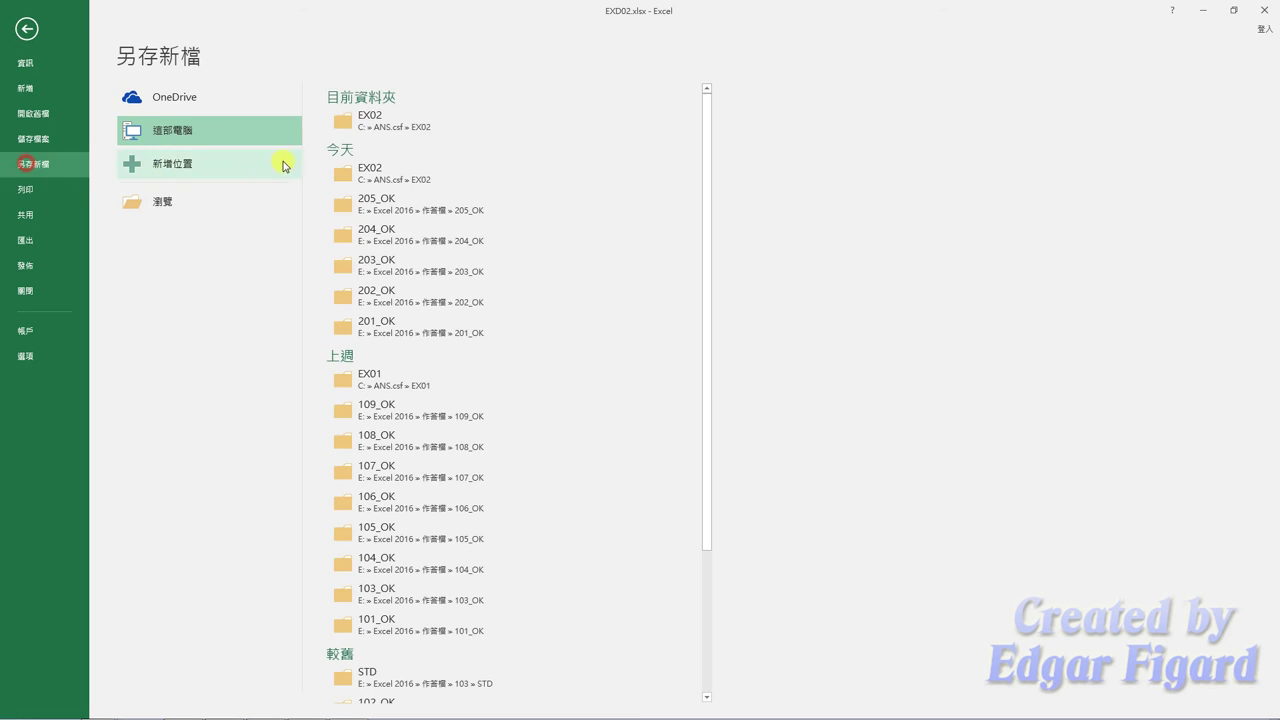
left_click(379, 120)
left_click(107, 224)
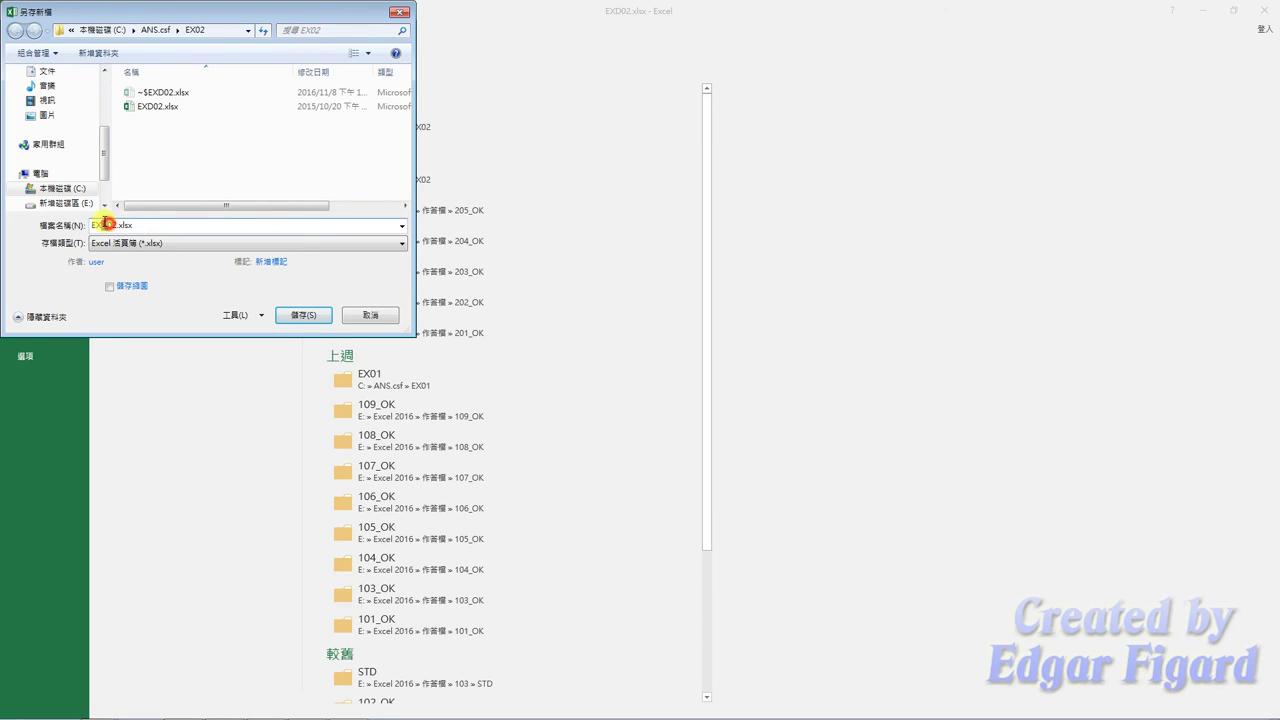
key("BackSpace")
type("a")
left_click(290, 318)
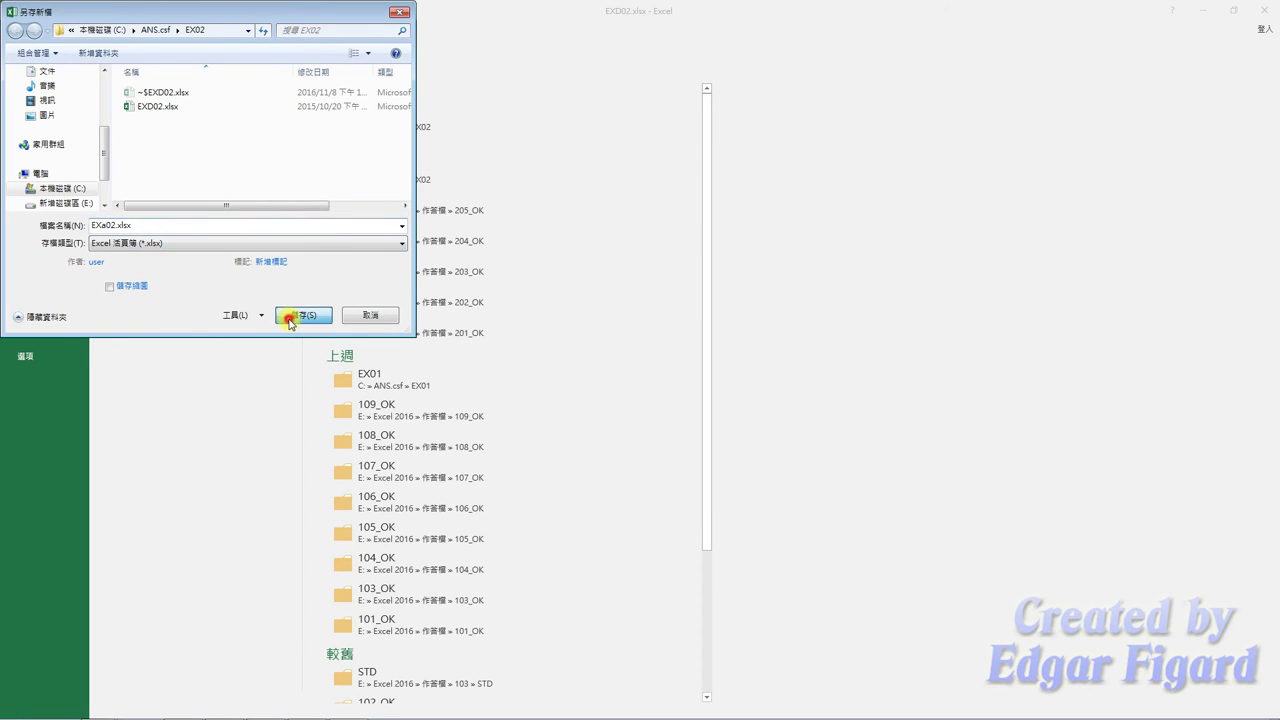
left_click(1252, 14)
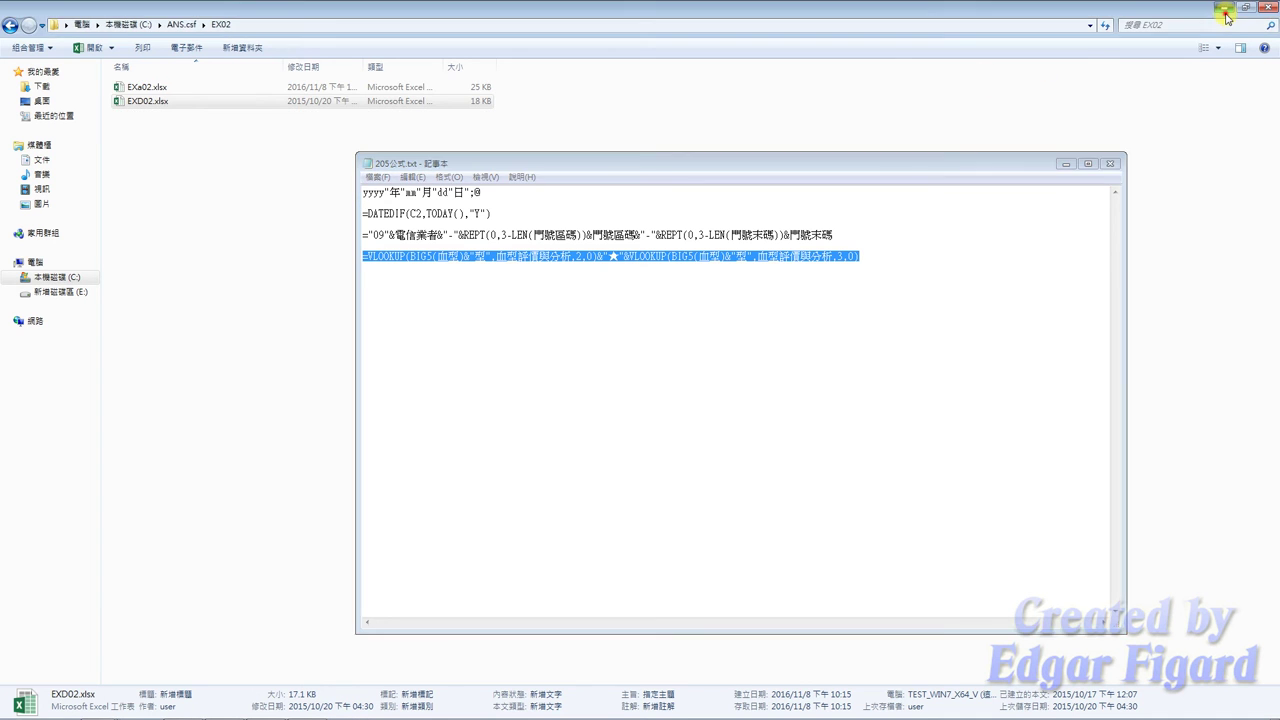
- Start grading Excel 2016 question 205 血型分析 from the TQC 術科評分 section
left_click(1226, 15)
left_click(709, 133)
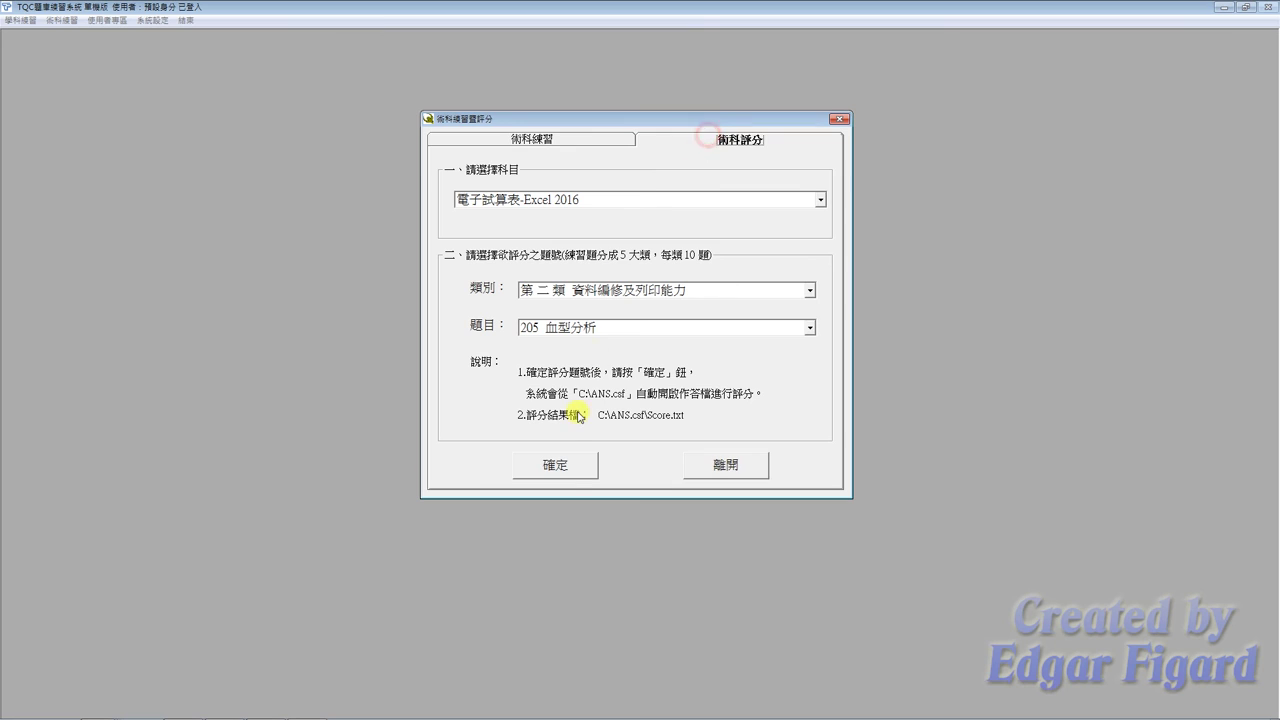
left_click(568, 468)
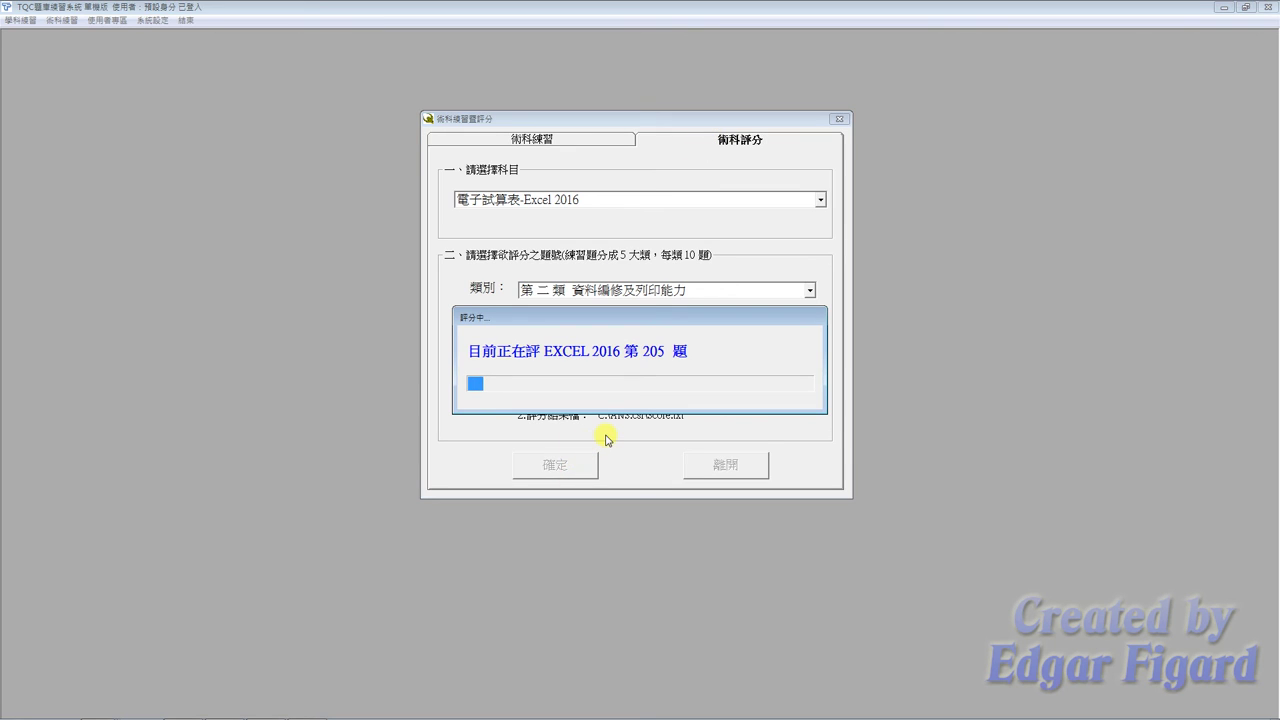